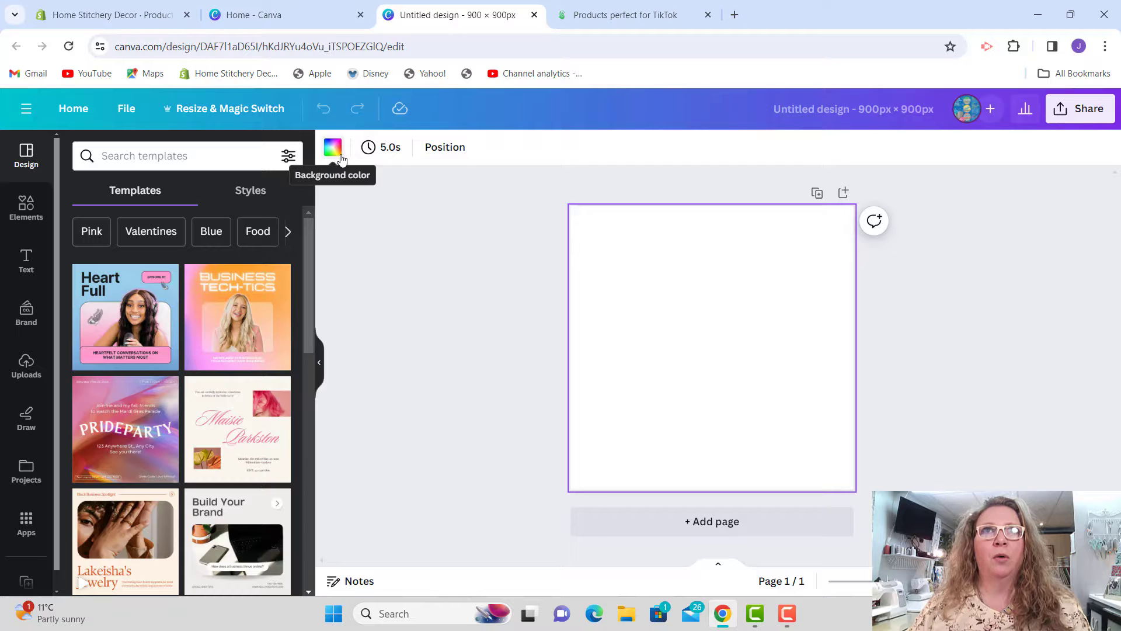
# Fill the page background with Light Gray #d9d9d9 from the default colours
pyautogui.click(334, 150)
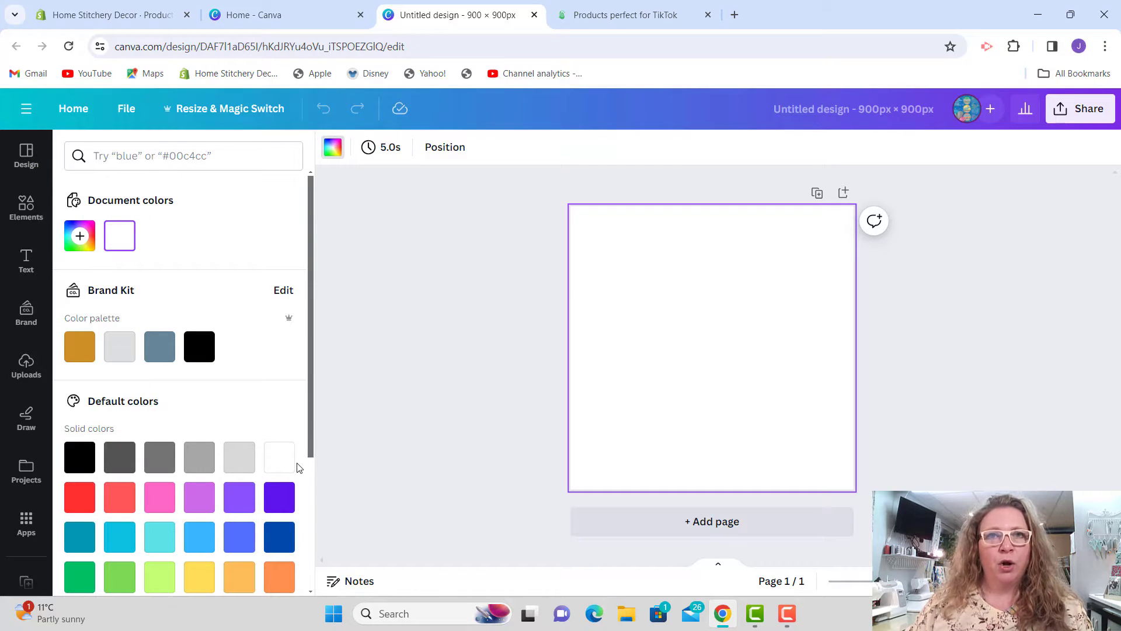
pyautogui.click(238, 466)
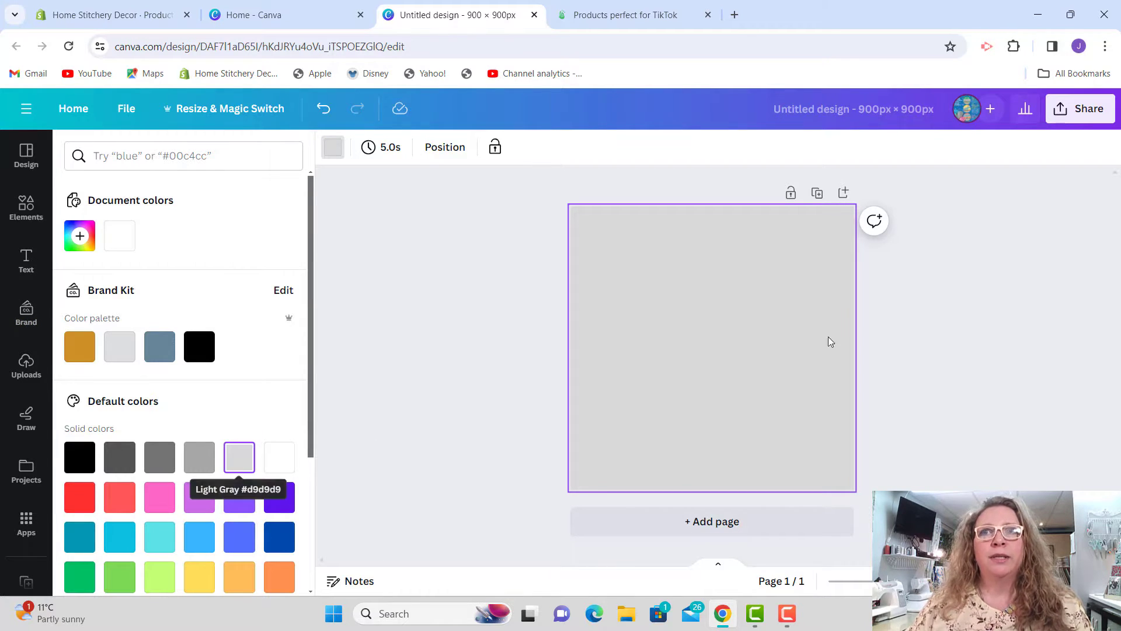
# Search Elements for 'flora' and add the black line-art wildflower bouquet graphic
pyautogui.click(19, 219)
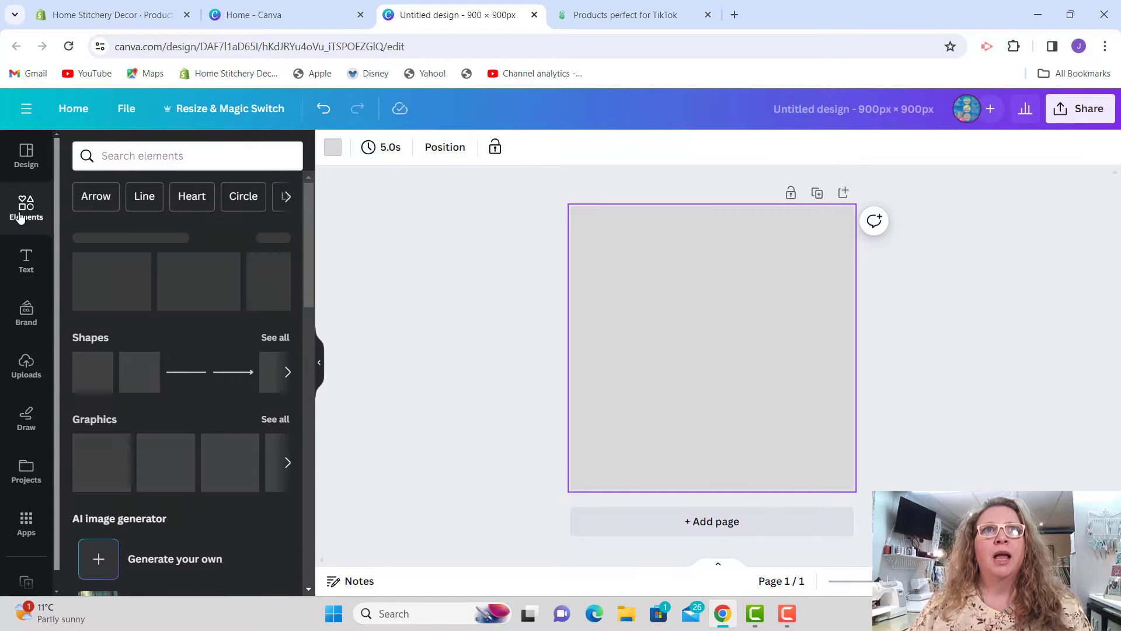
pyautogui.click(142, 155)
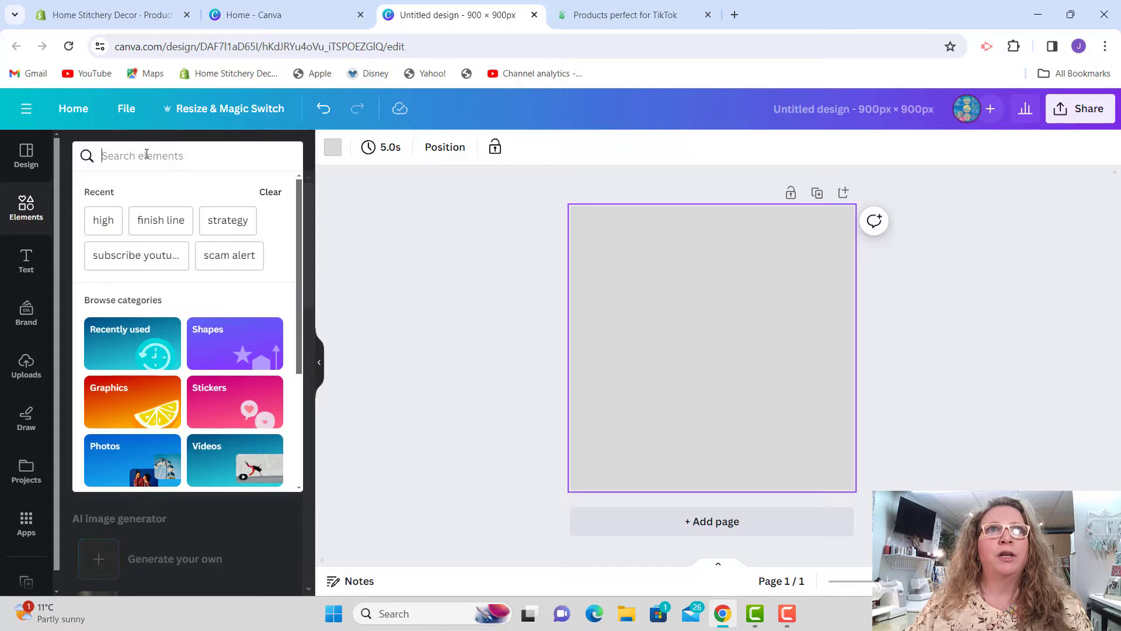
pyautogui.write('floral')
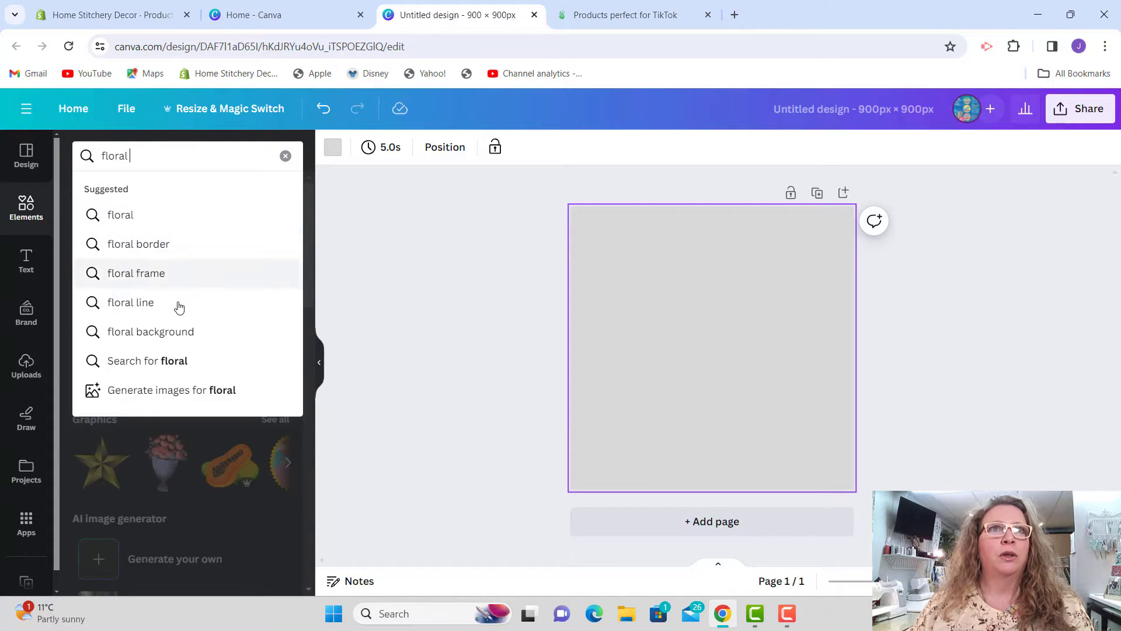
pyautogui.click(121, 216)
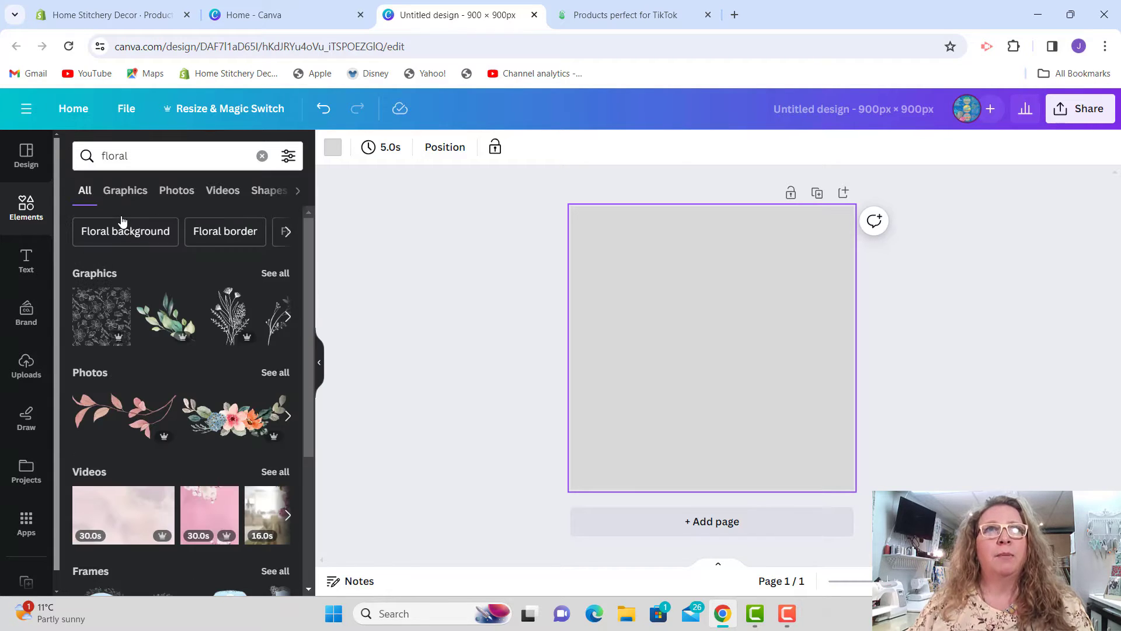
pyautogui.click(275, 274)
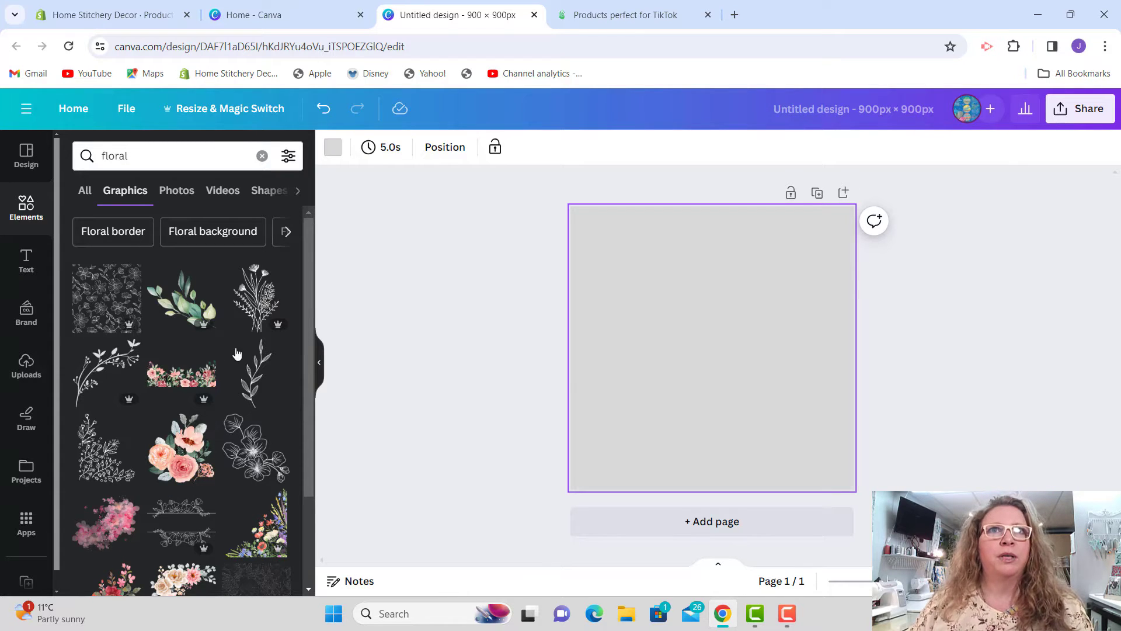
pyautogui.click(260, 318)
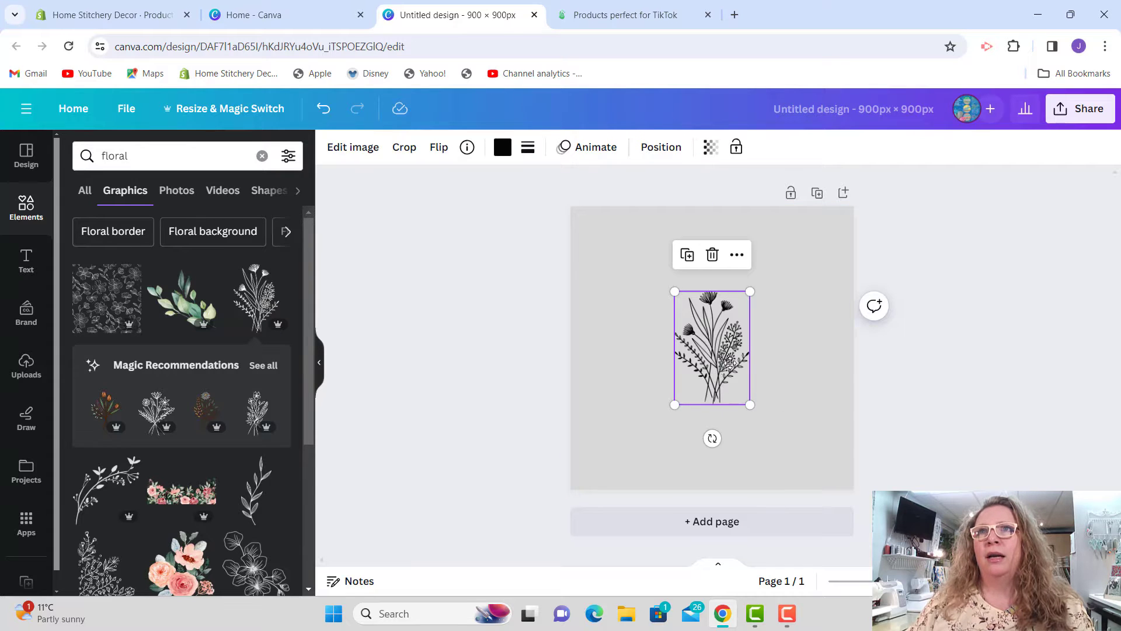
# Move the bouquet to the upper right and add a line-art poppy stem at the top-left corner
pyautogui.moveTo(730, 362); pyautogui.dragTo(791, 305)
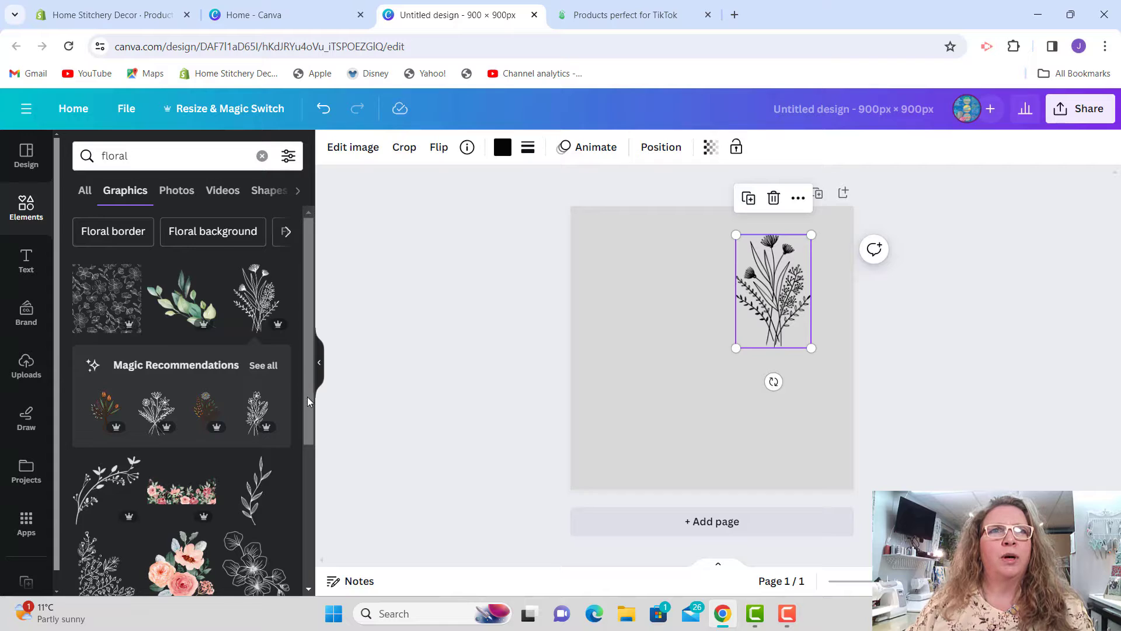
pyautogui.scroll(-5, 308, 409)
pyautogui.scroll(-2, 314, 550)
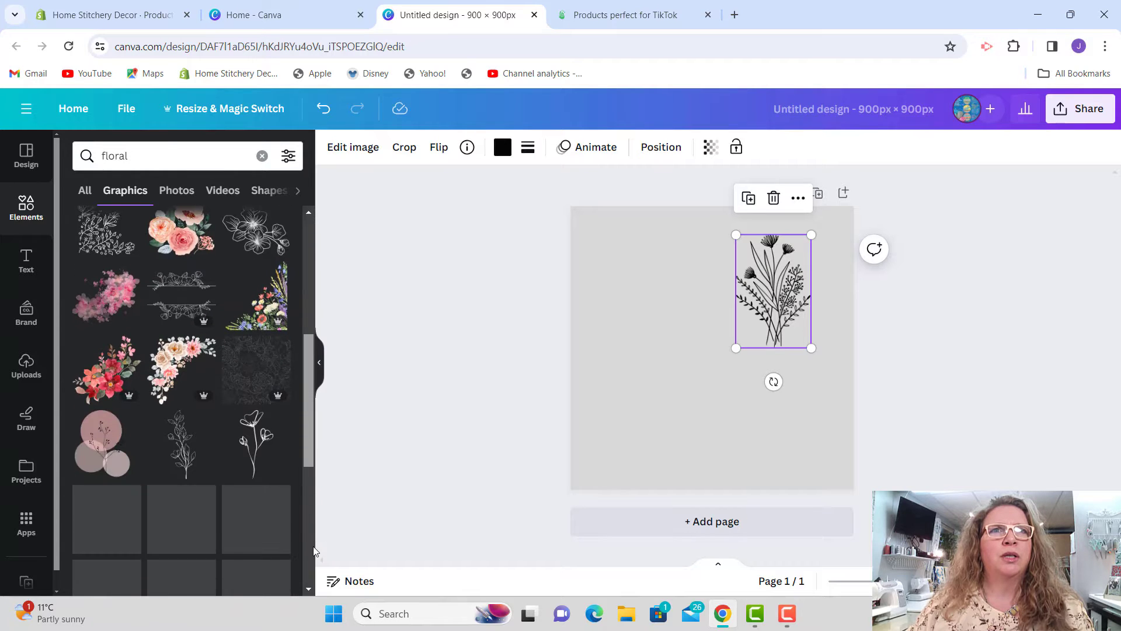
pyautogui.click(256, 443)
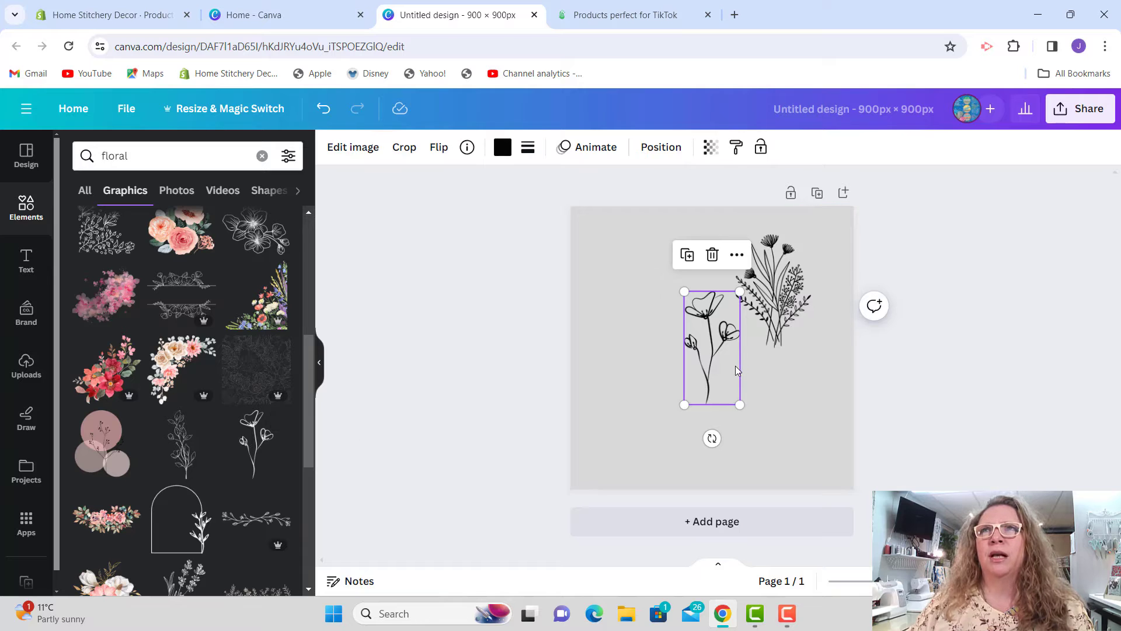
pyautogui.moveTo(691, 323); pyautogui.dragTo(591, 243)
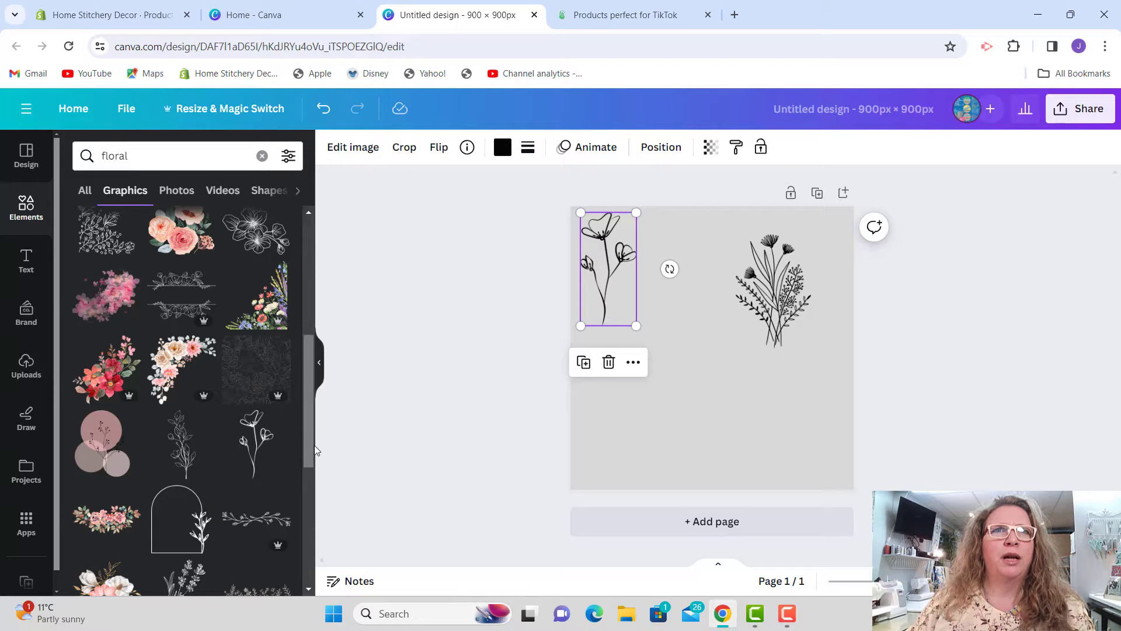
# Add a lavender sprig at the lower left and a narrow lavender at the lower right
pyautogui.moveTo(313, 453); pyautogui.dragTo(317, 499)
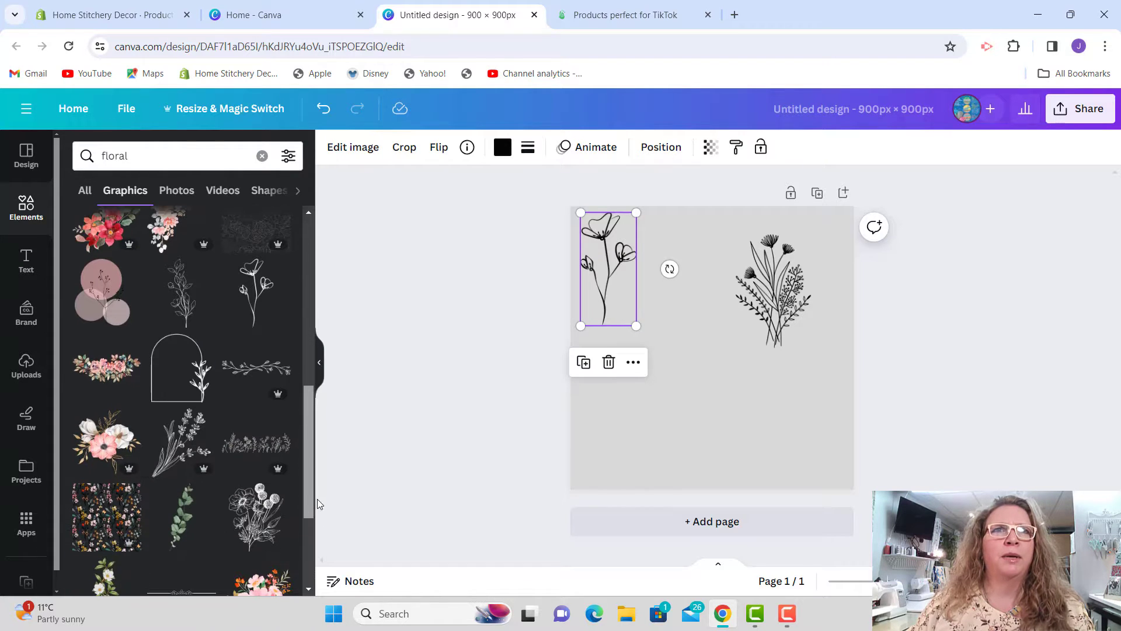
pyautogui.click(172, 453)
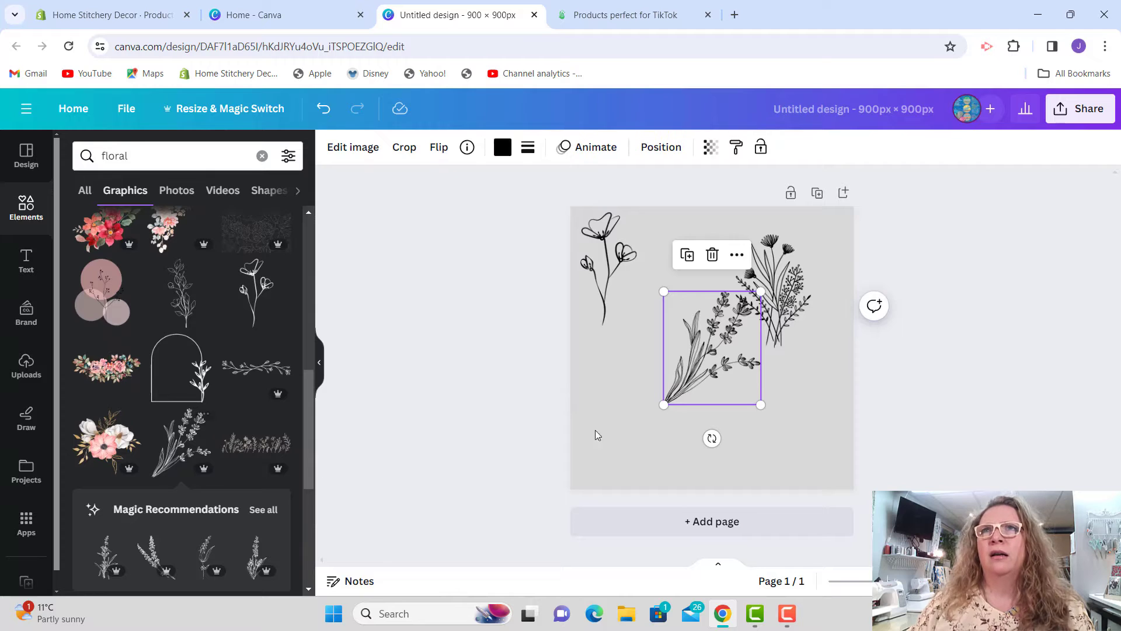
pyautogui.moveTo(692, 371); pyautogui.dragTo(608, 442)
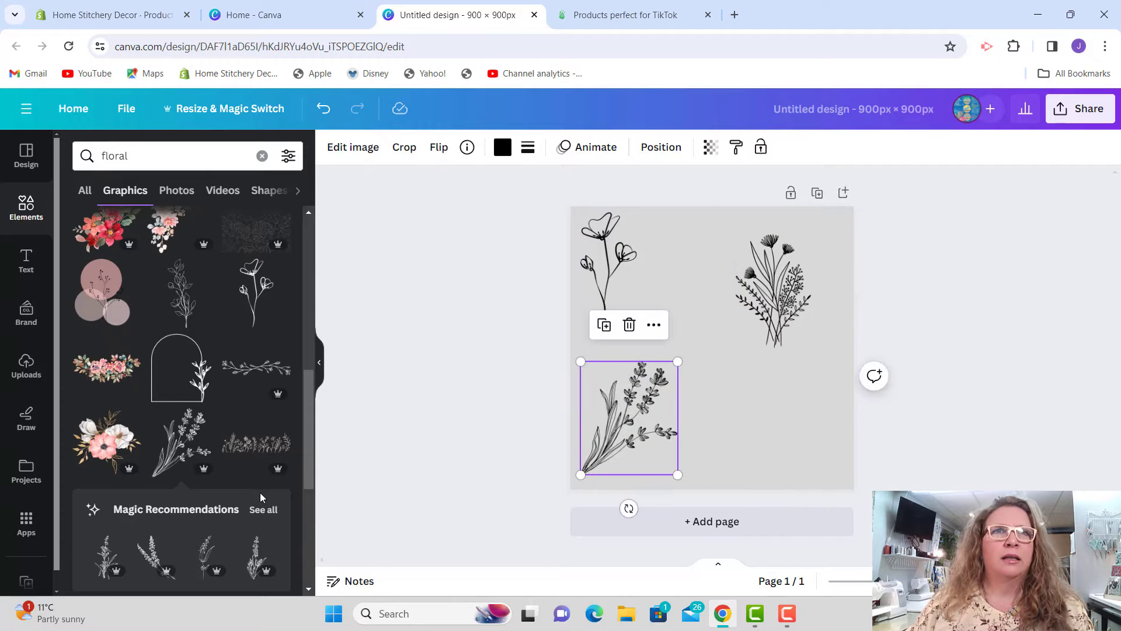
pyautogui.scroll(-1, 306, 466)
pyautogui.scroll(-2, 308, 471)
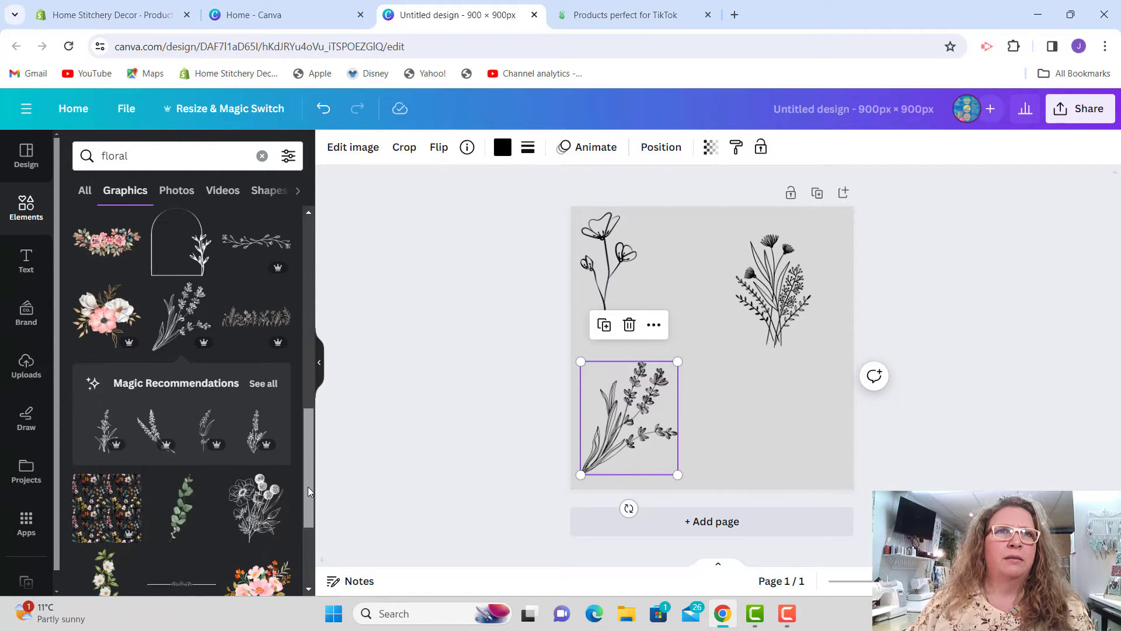
pyautogui.click(258, 436)
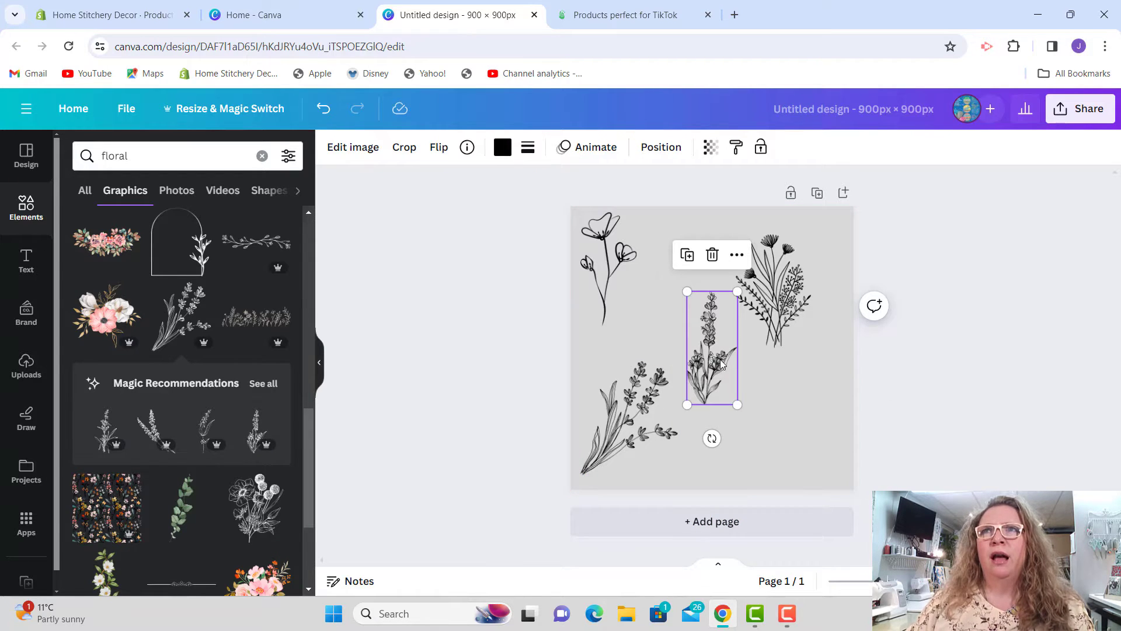
pyautogui.moveTo(723, 365); pyautogui.dragTo(764, 448)
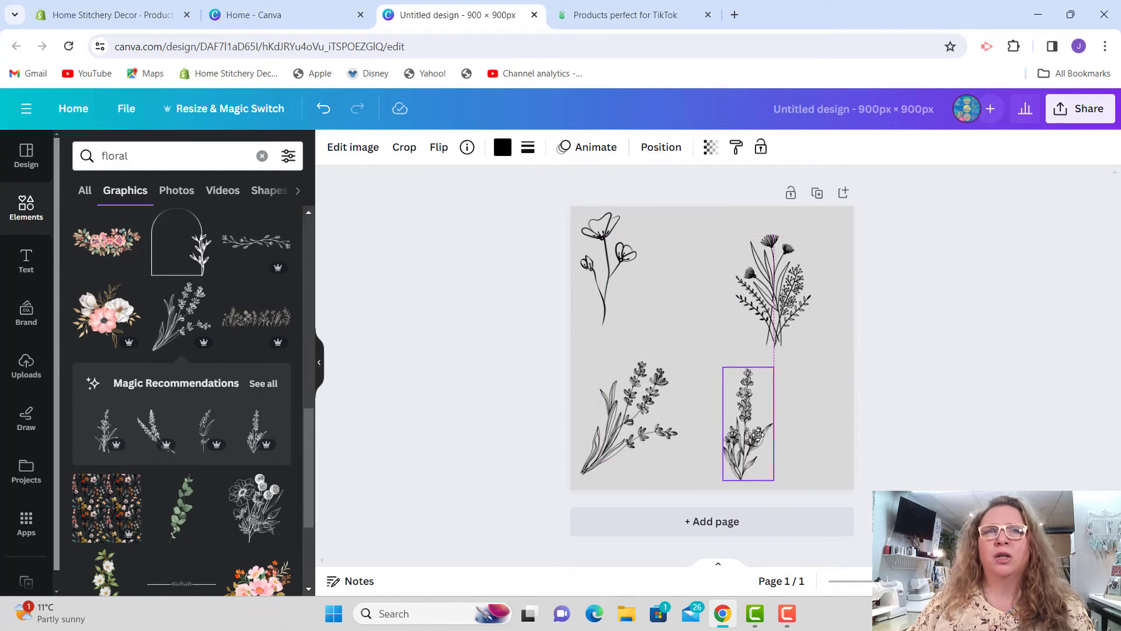
pyautogui.scroll(-4, 307, 435)
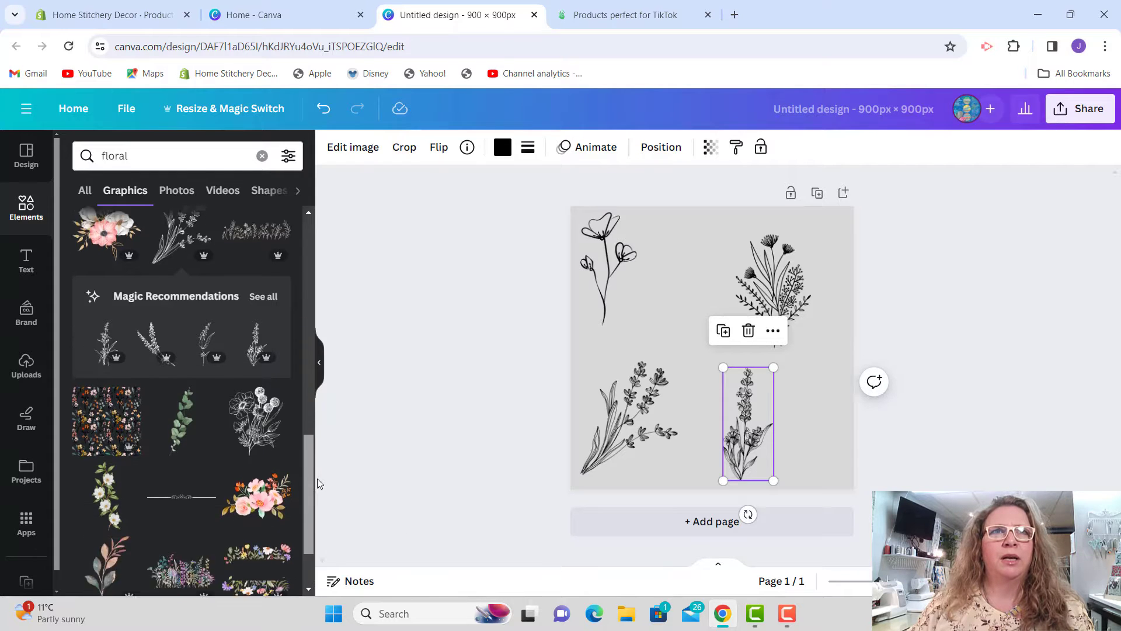
pyautogui.scroll(-3, 325, 505)
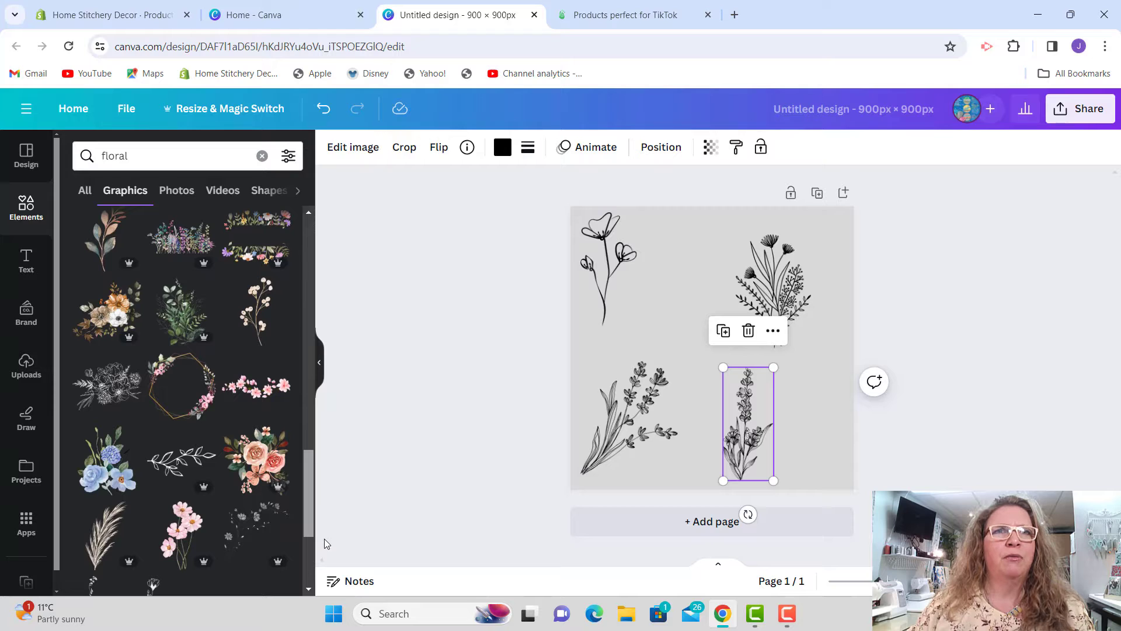
pyautogui.scroll(-2, 324, 539)
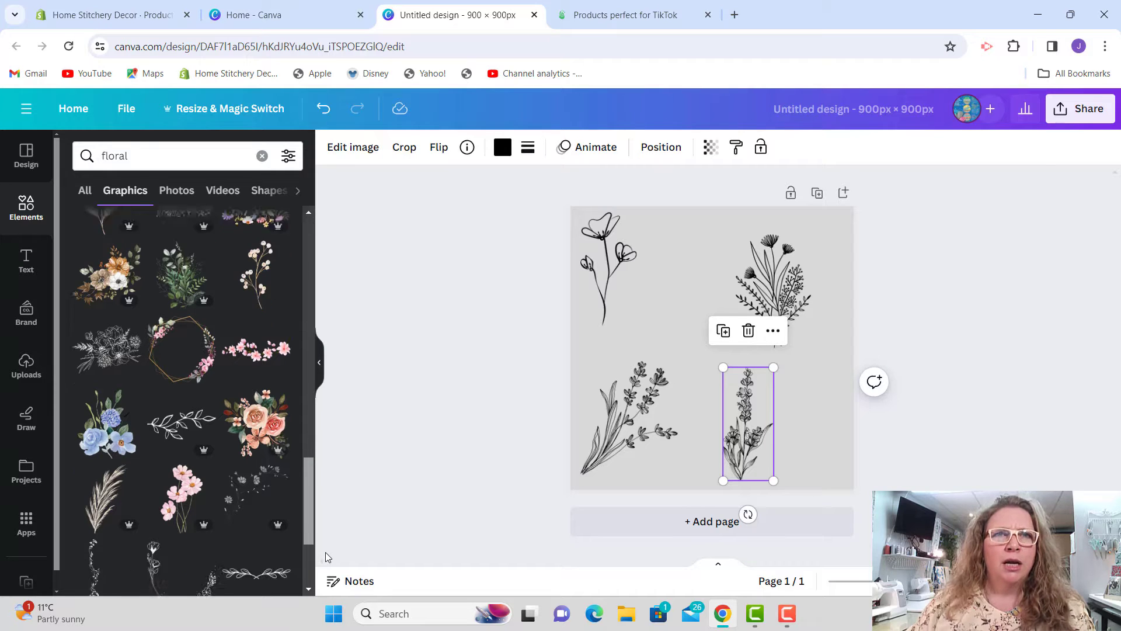
pyautogui.scroll(-1, 320, 569)
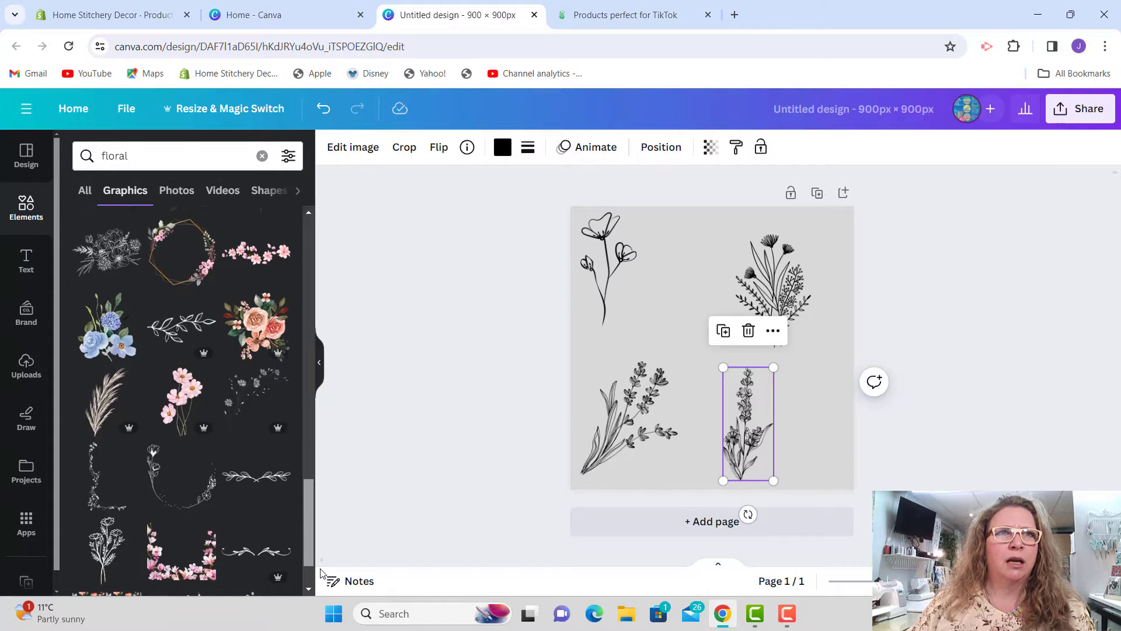
pyautogui.scroll(-5, 321, 573)
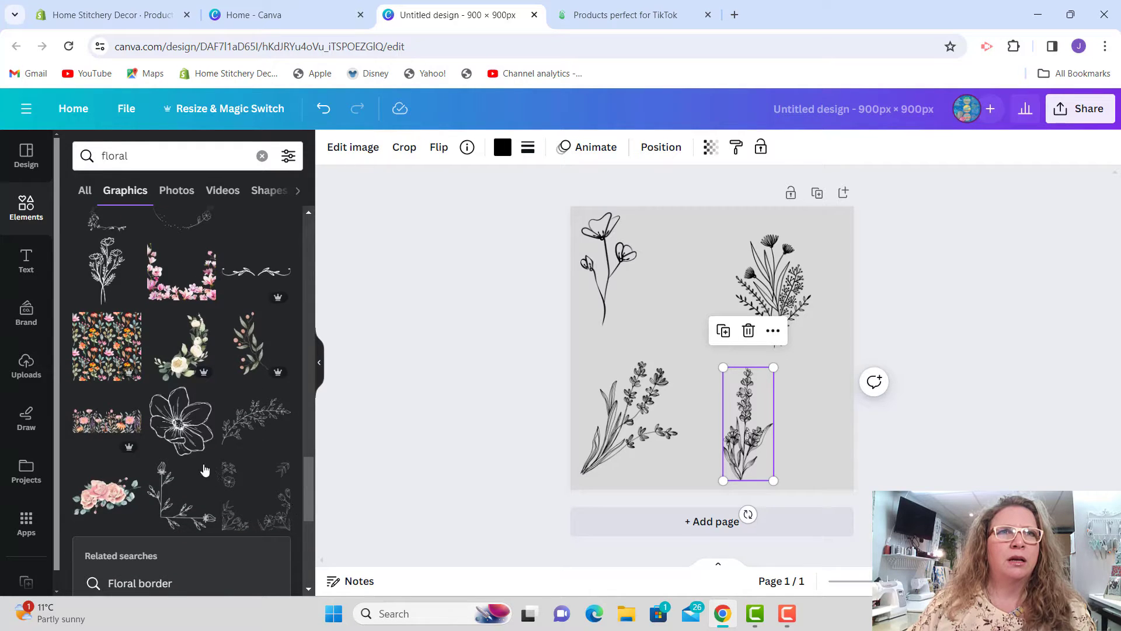
# Add a small outline flower and shrink the bouquet to 142 × 214 beside the poppy stem
pyautogui.click(184, 439)
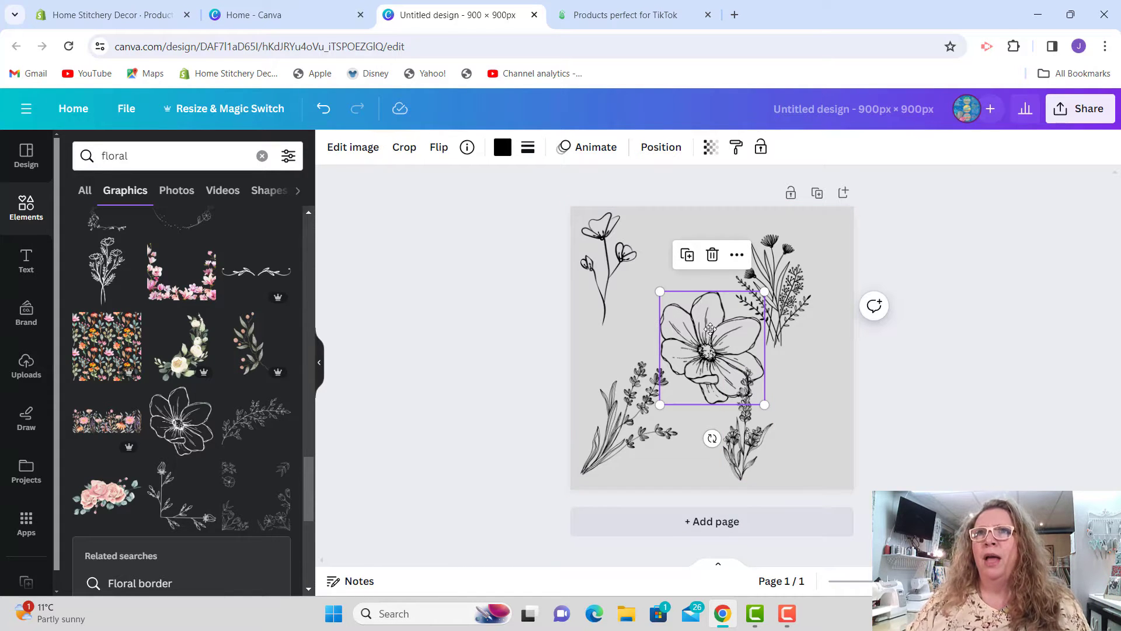
pyautogui.moveTo(719, 357); pyautogui.dragTo(696, 310)
pyautogui.moveTo(741, 356); pyautogui.dragTo(642, 235)
pyautogui.moveTo(777, 292); pyautogui.dragTo(689, 287)
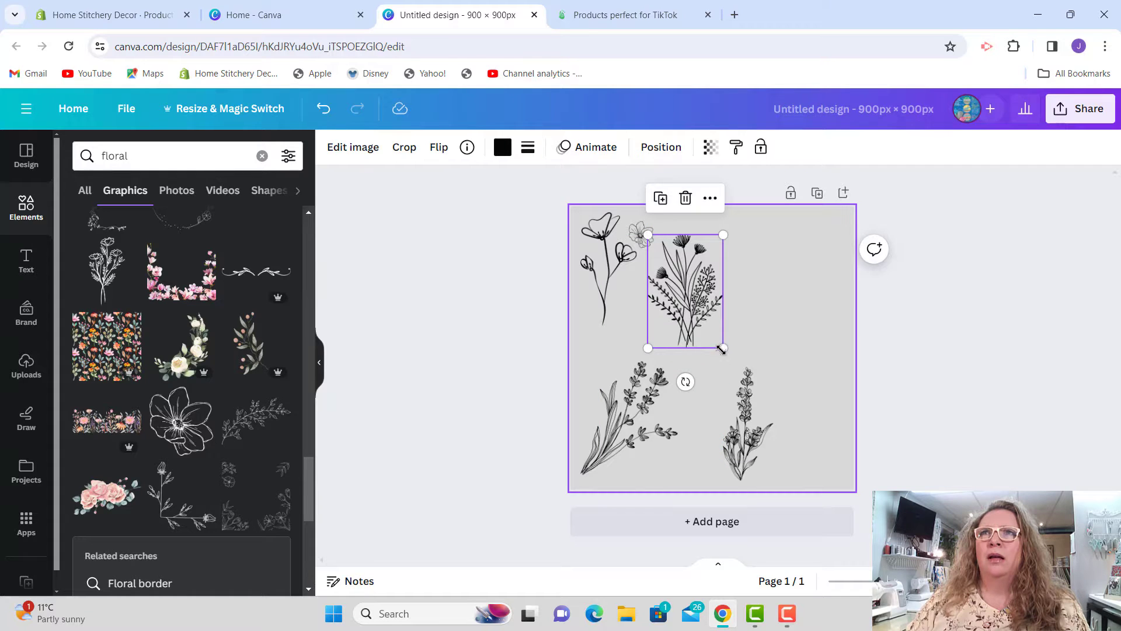
pyautogui.moveTo(723, 348); pyautogui.dragTo(656, 300)
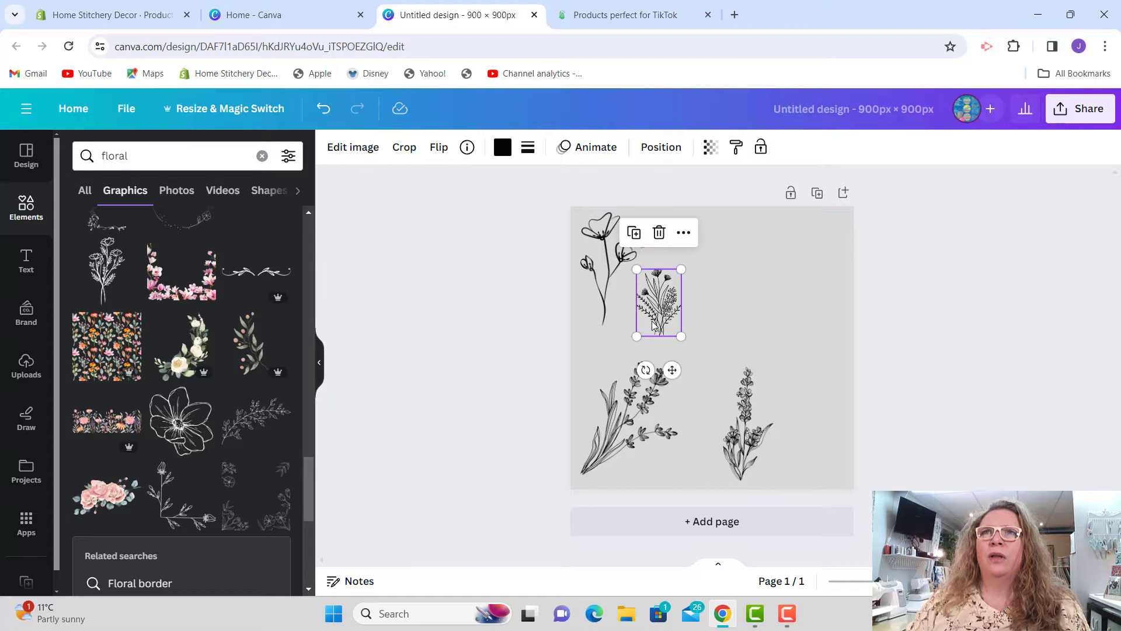
# Shrink the lavender sprig upward and settle the narrow lavender in the bottom-left corner
pyautogui.click(661, 373)
pyautogui.moveTo(674, 476); pyautogui.dragTo(633, 352)
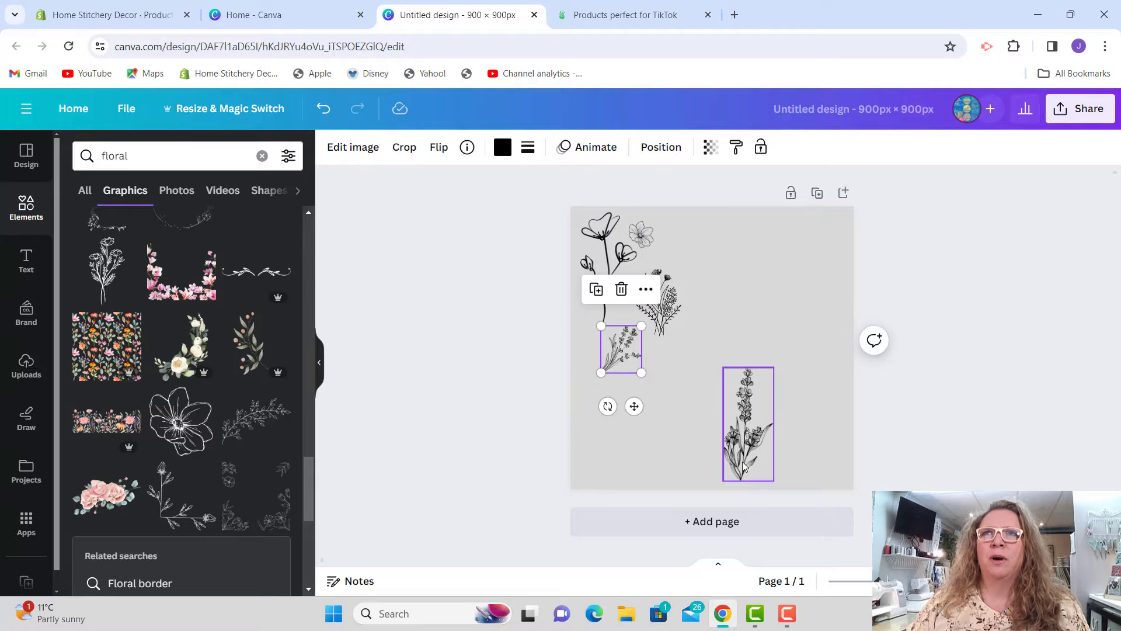
pyautogui.moveTo(744, 465); pyautogui.dragTo(600, 455)
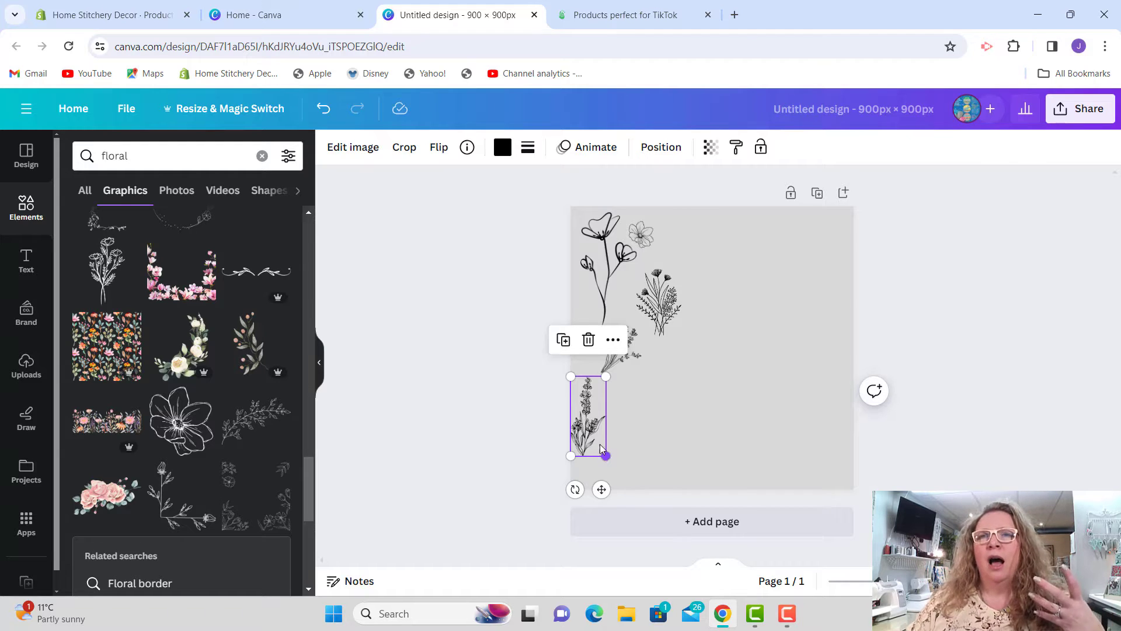
pyautogui.moveTo(589, 439); pyautogui.dragTo(588, 443)
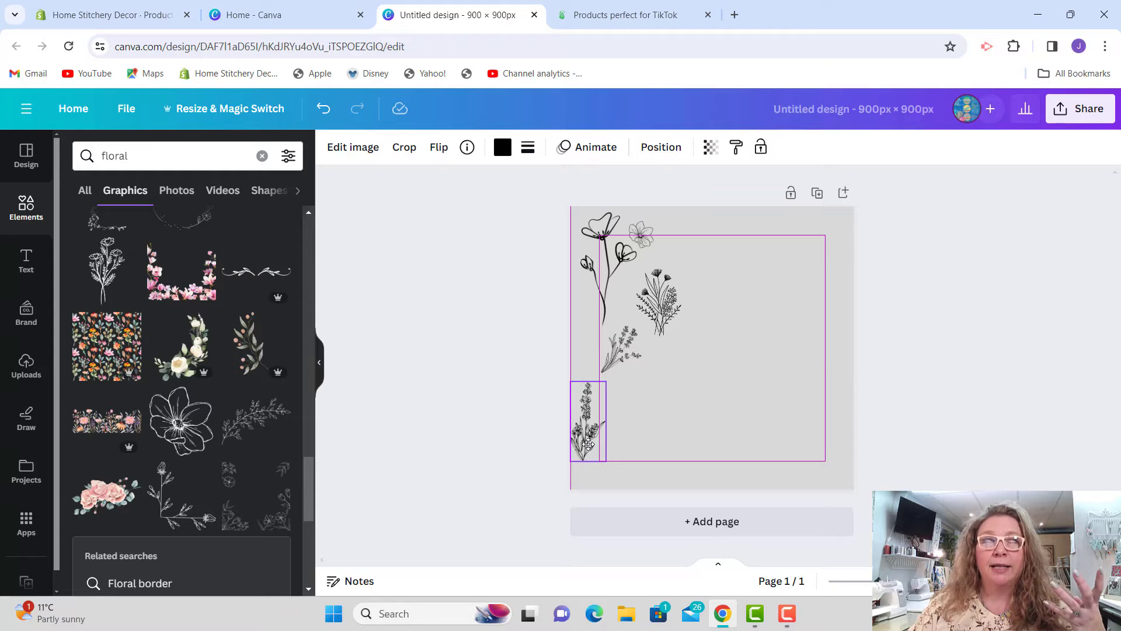
pyautogui.moveTo(588, 444); pyautogui.dragTo(588, 444)
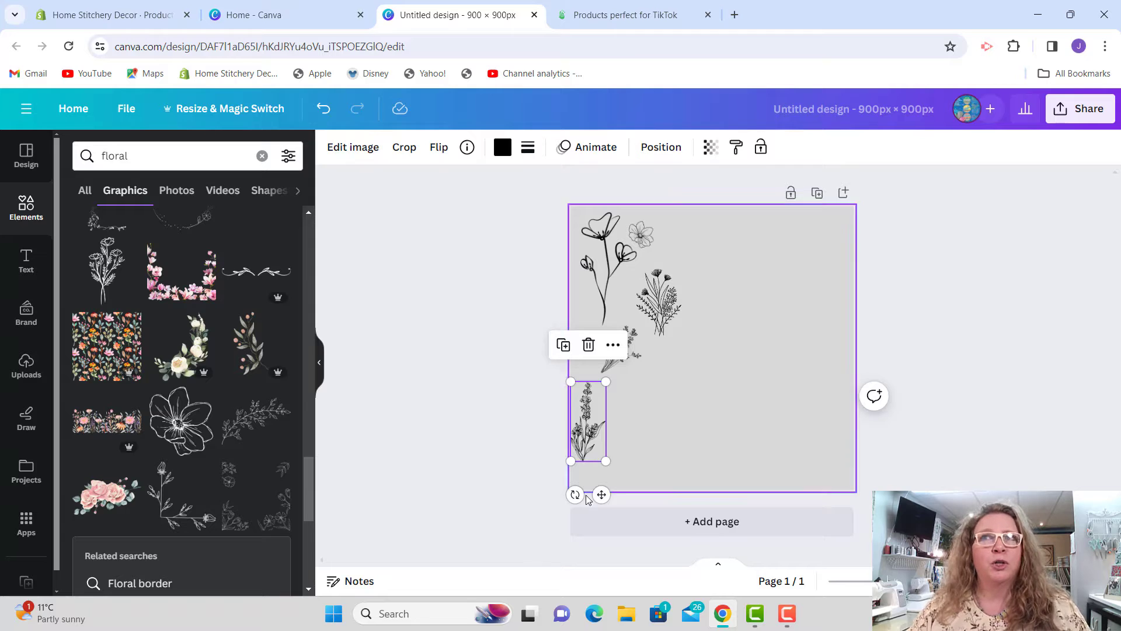
pyautogui.click(661, 303)
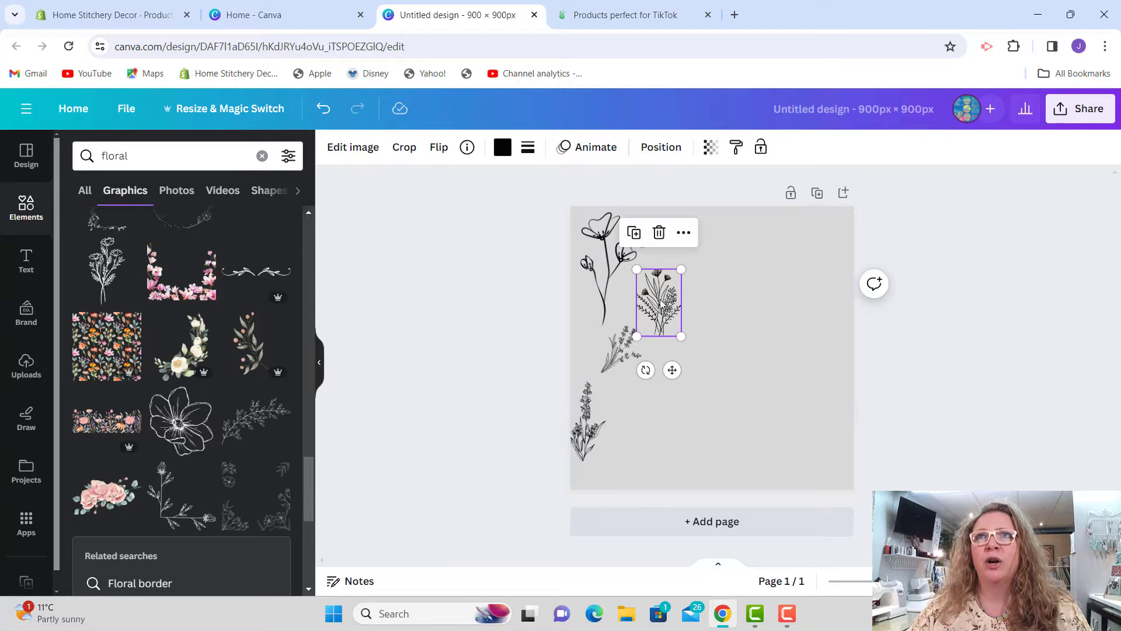
# Duplicate the bouquet, tall flower and small top flower, scattering the copies around the page
pyautogui.click(633, 232)
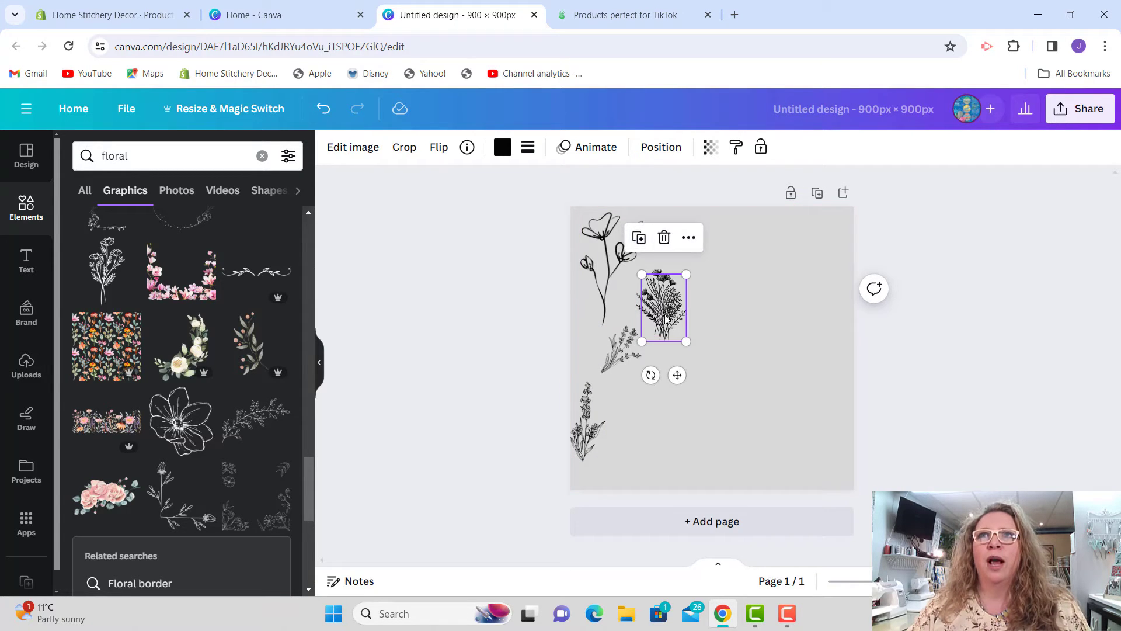
pyautogui.moveTo(666, 319); pyautogui.dragTo(652, 432)
pyautogui.click(628, 275)
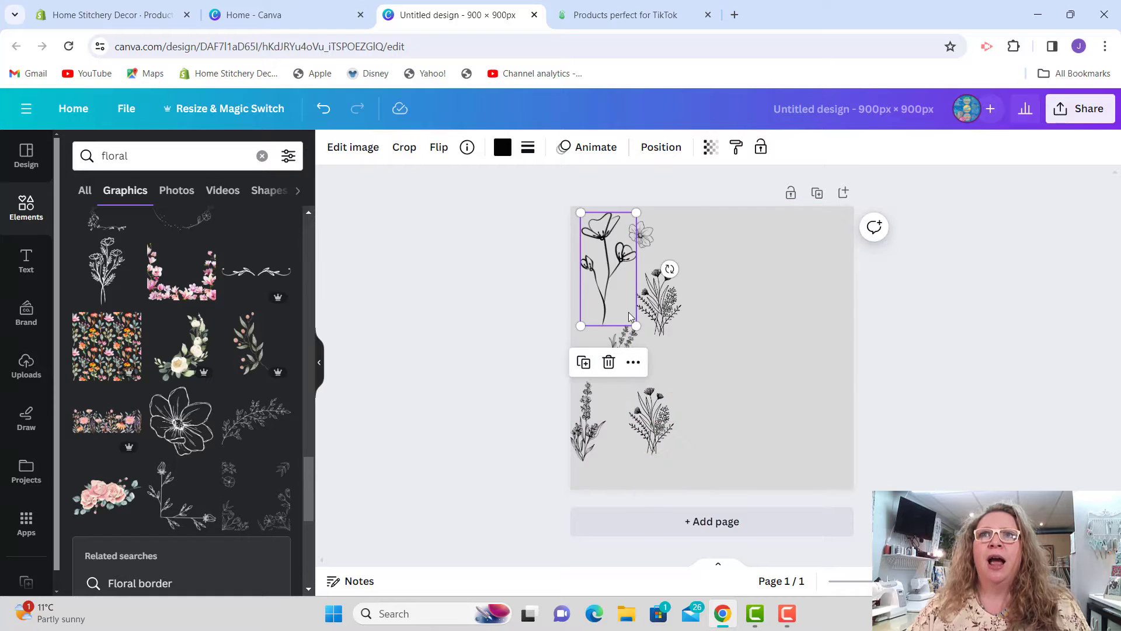
pyautogui.click(583, 362)
pyautogui.moveTo(597, 318); pyautogui.dragTo(713, 369)
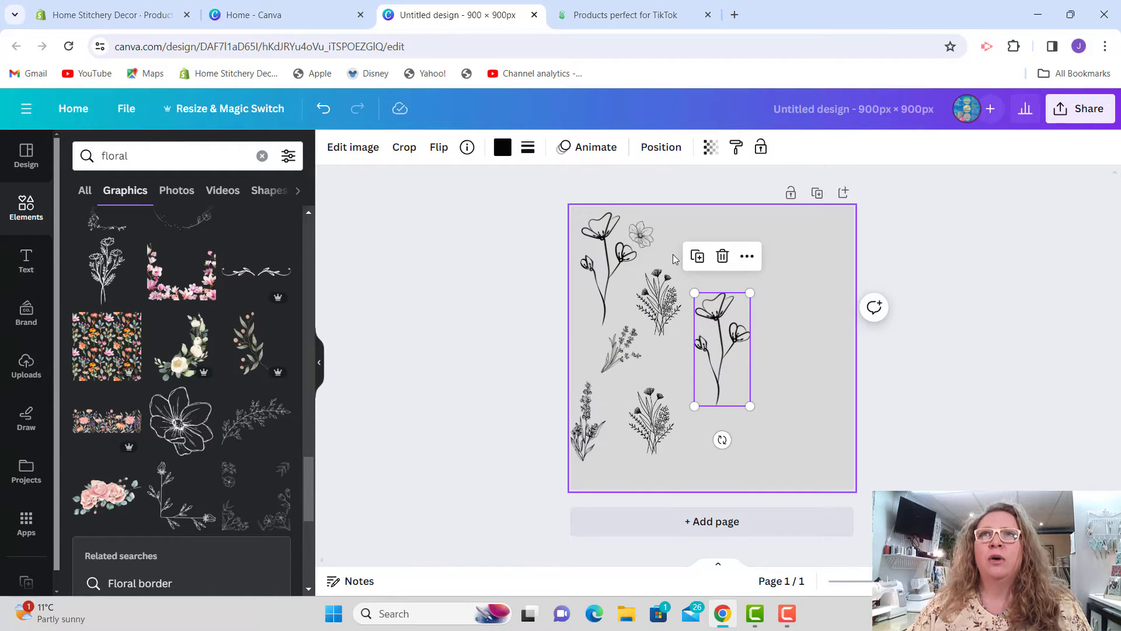
pyautogui.click(641, 234)
pyautogui.click(617, 292)
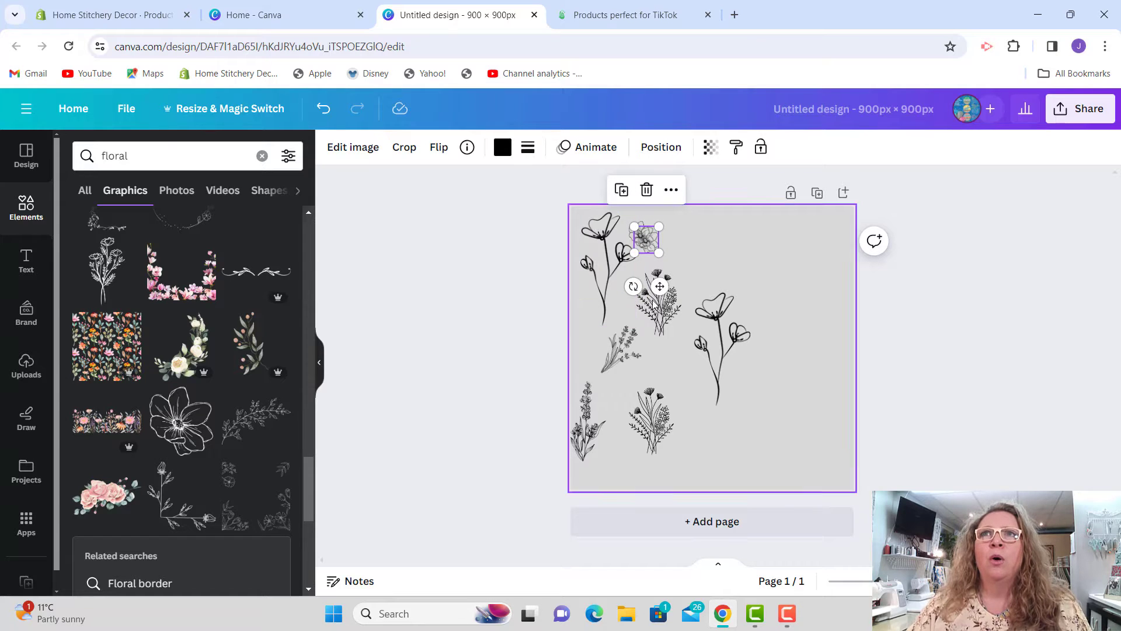
pyautogui.moveTo(643, 241); pyautogui.dragTo(659, 359)
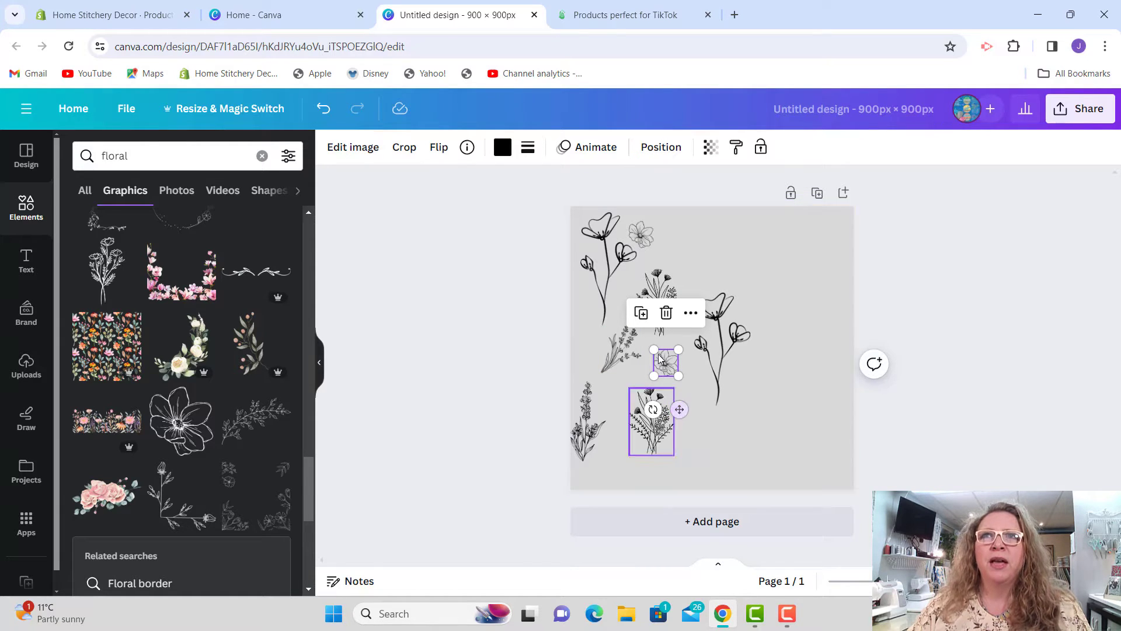
pyautogui.moveTo(659, 358); pyautogui.dragTo(684, 487)
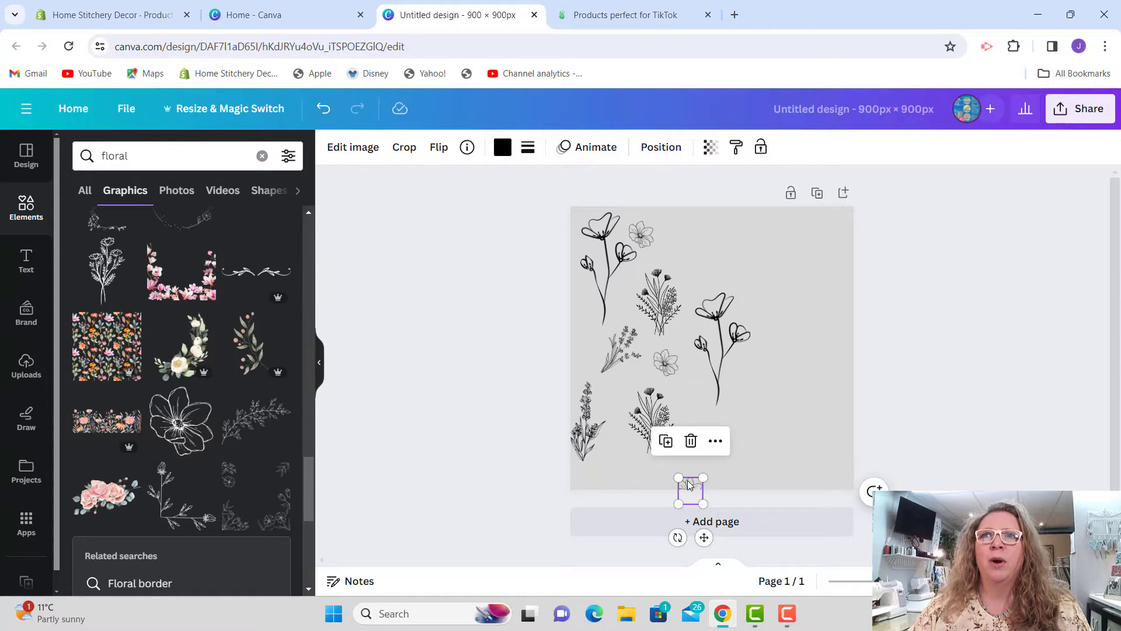
pyautogui.moveTo(688, 483); pyautogui.dragTo(584, 255)
# Tilt the poppy to about -9°, move the bouquet to the left edge and duplicate it alongside
pyautogui.click(593, 265)
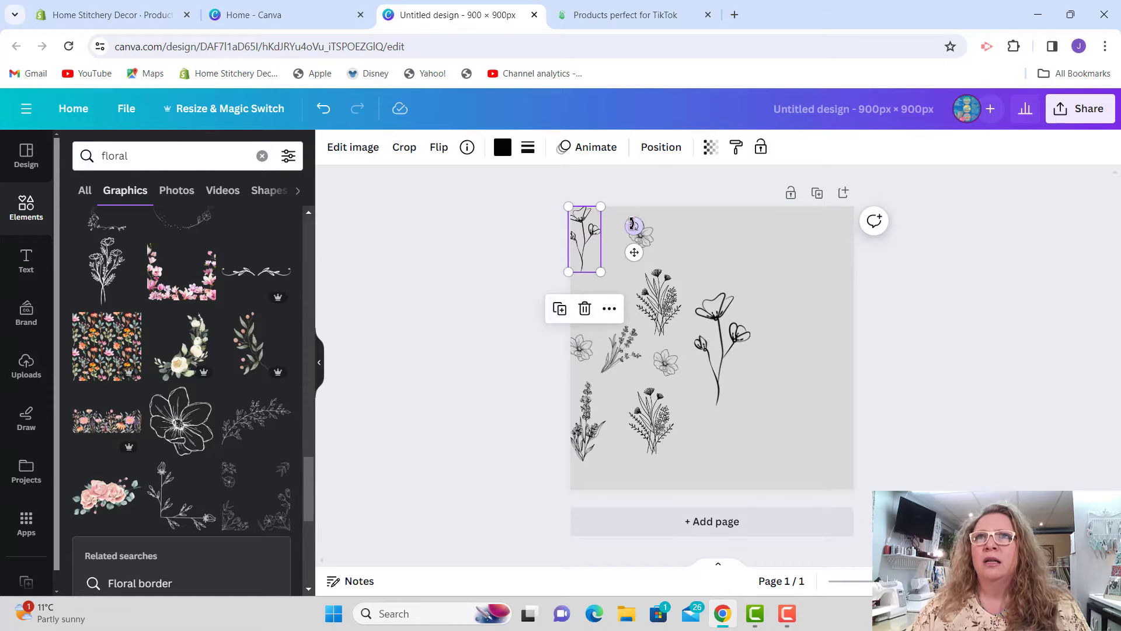
pyautogui.moveTo(634, 226); pyautogui.dragTo(599, 226)
pyautogui.click(668, 314)
pyautogui.moveTo(629, 294); pyautogui.dragTo(576, 299)
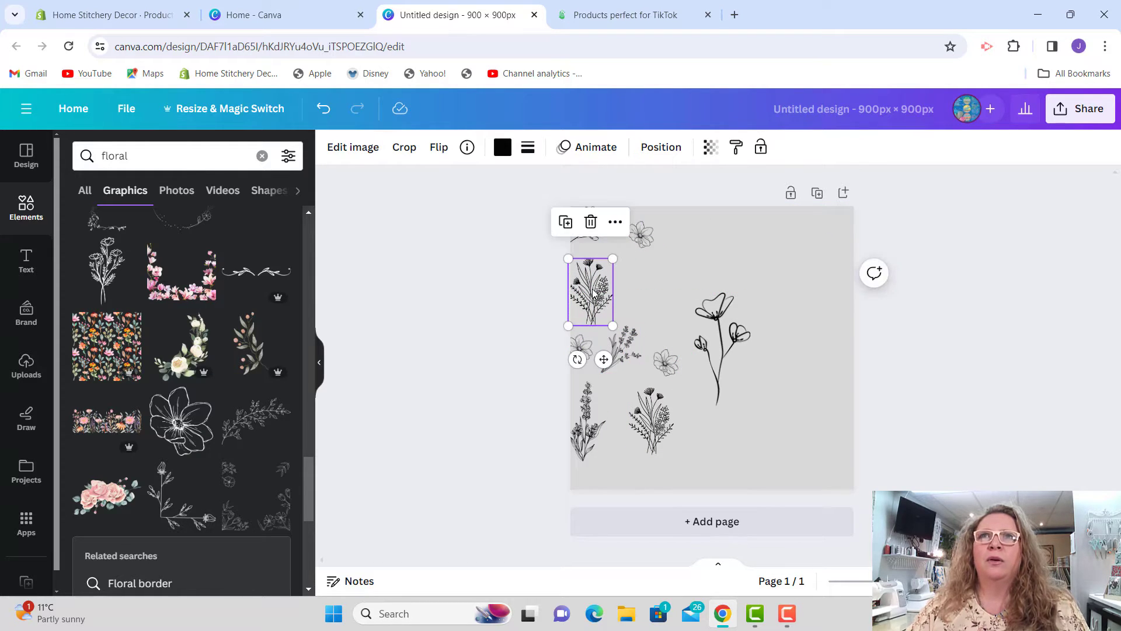
pyautogui.click(565, 222)
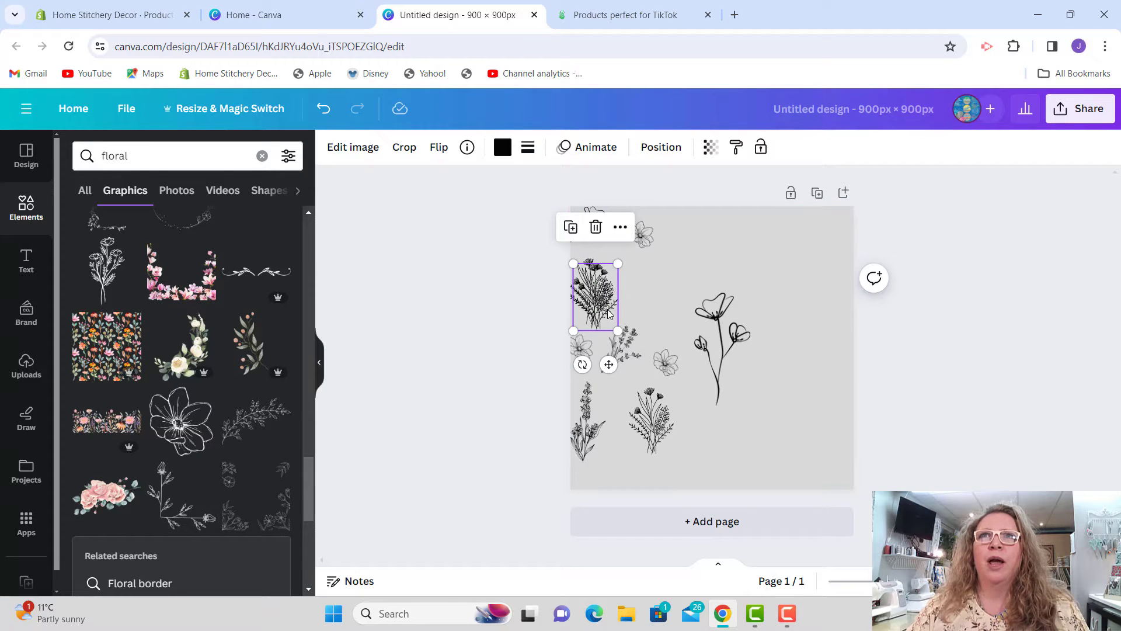
pyautogui.moveTo(611, 309); pyautogui.dragTo(671, 305)
pyautogui.click(707, 305)
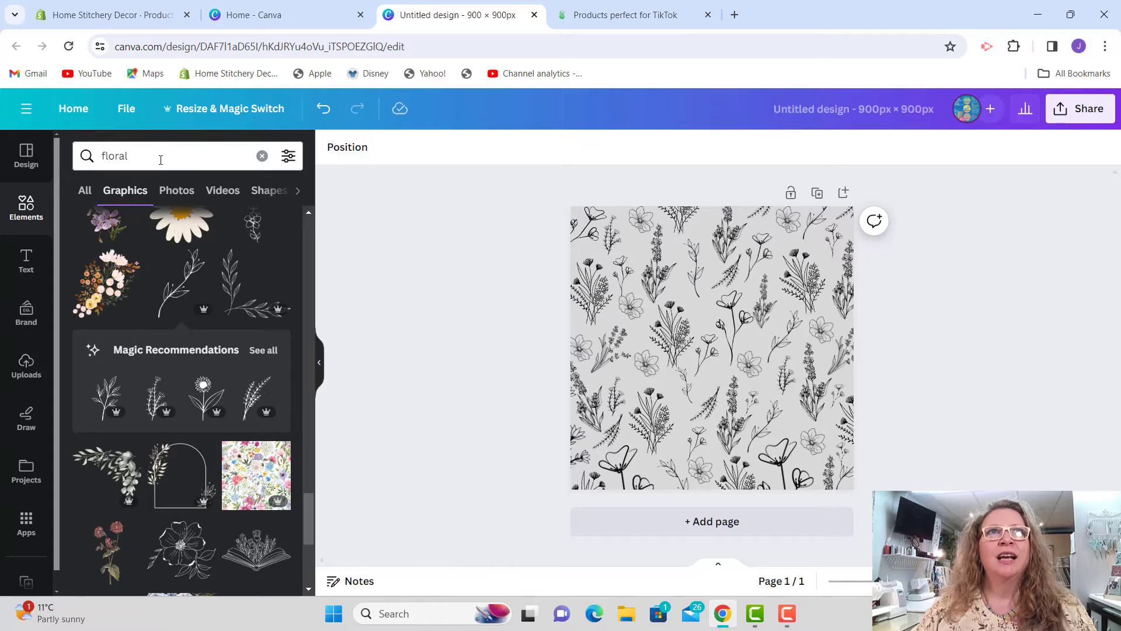
# Replace the floral search with a new 'dots' search in Elements
pyautogui.click(28, 209)
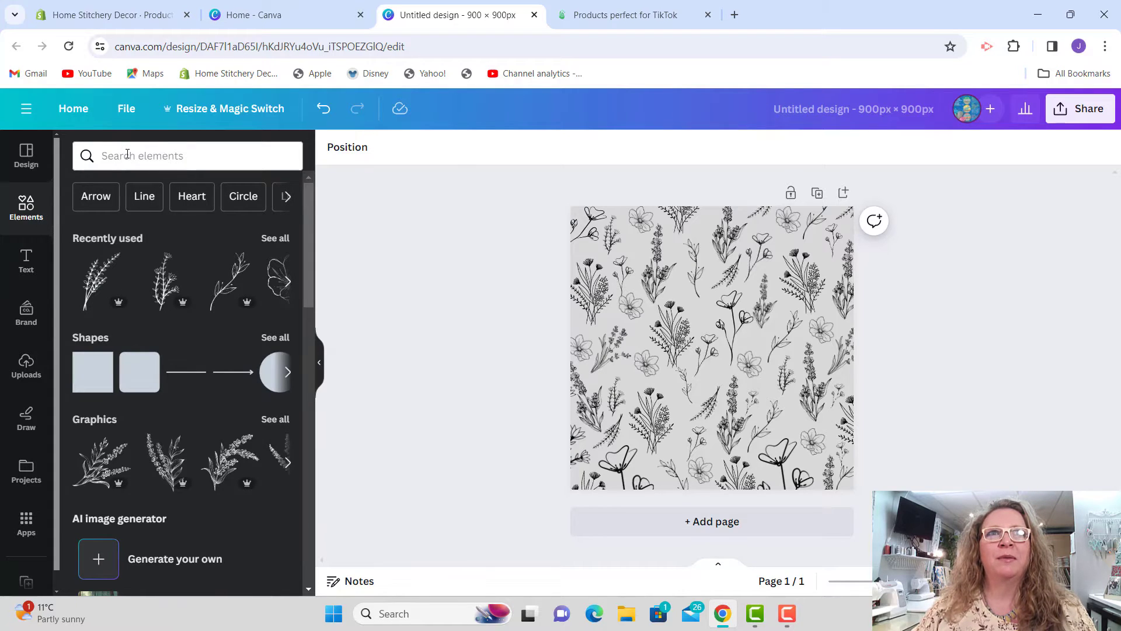
pyautogui.click(127, 154)
pyautogui.write('do')
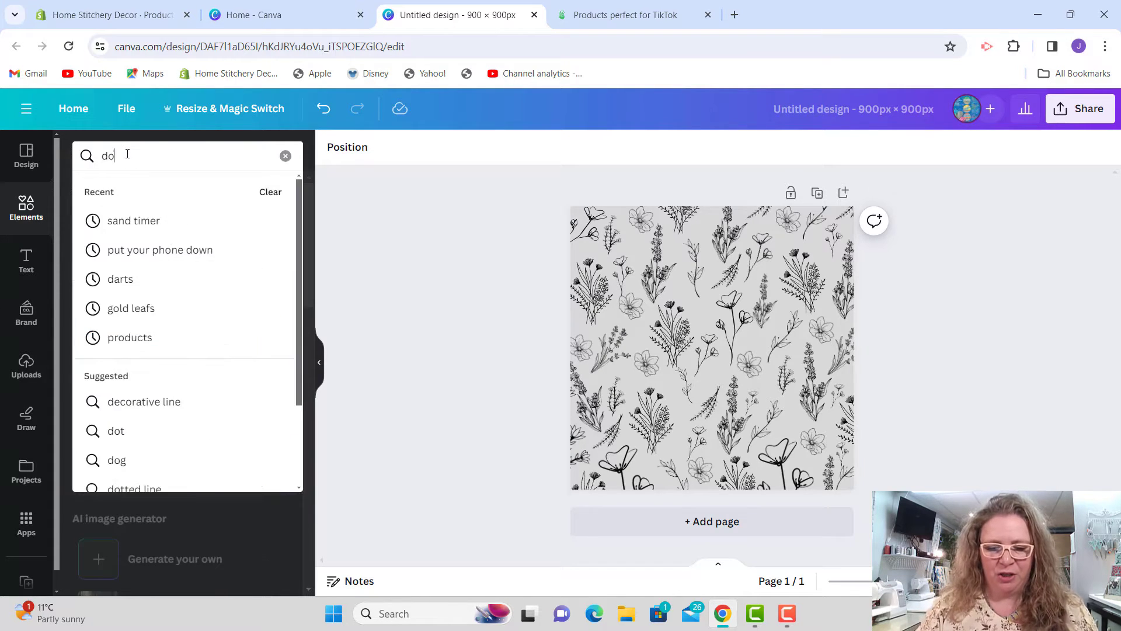
pyautogui.write('ts')
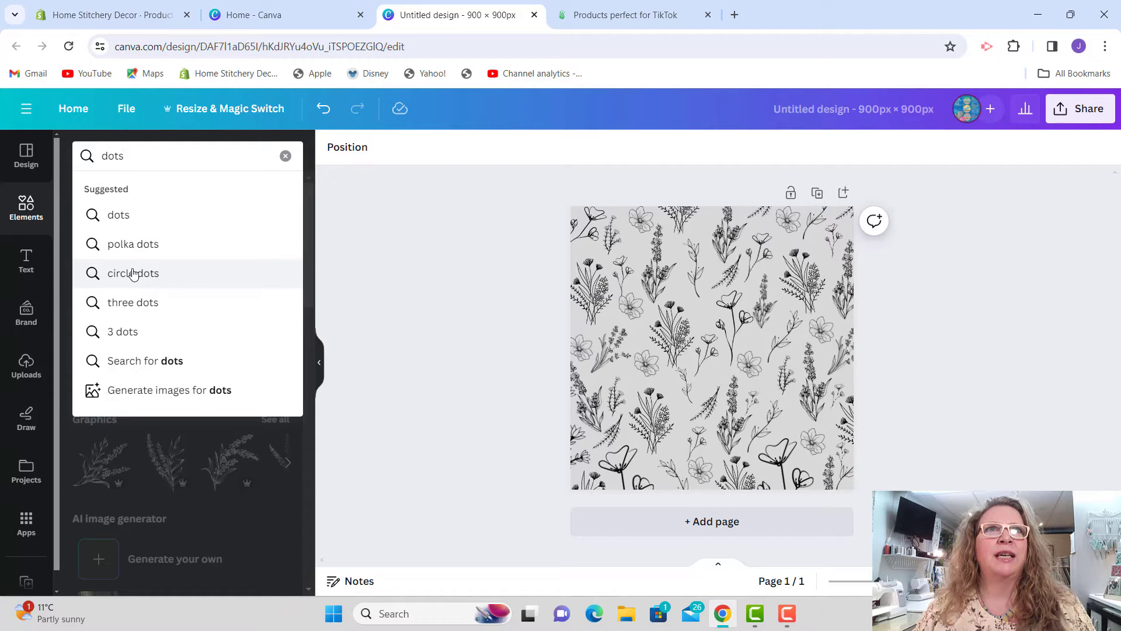
pyautogui.click(133, 215)
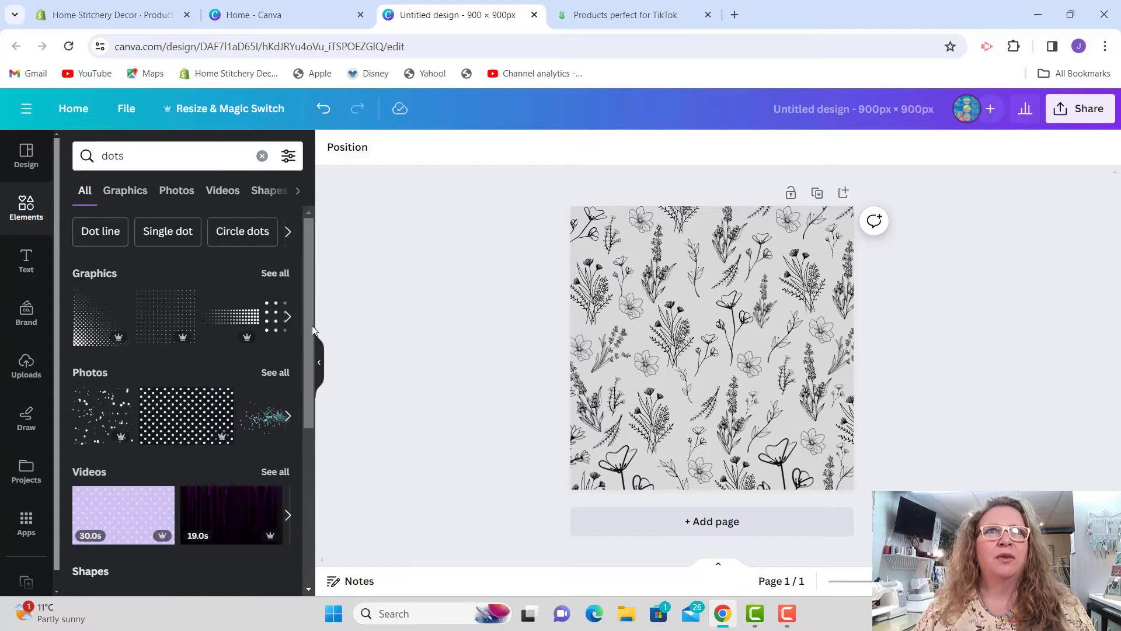
pyautogui.scroll(-3, 312, 325)
pyautogui.scroll(2, 310, 345)
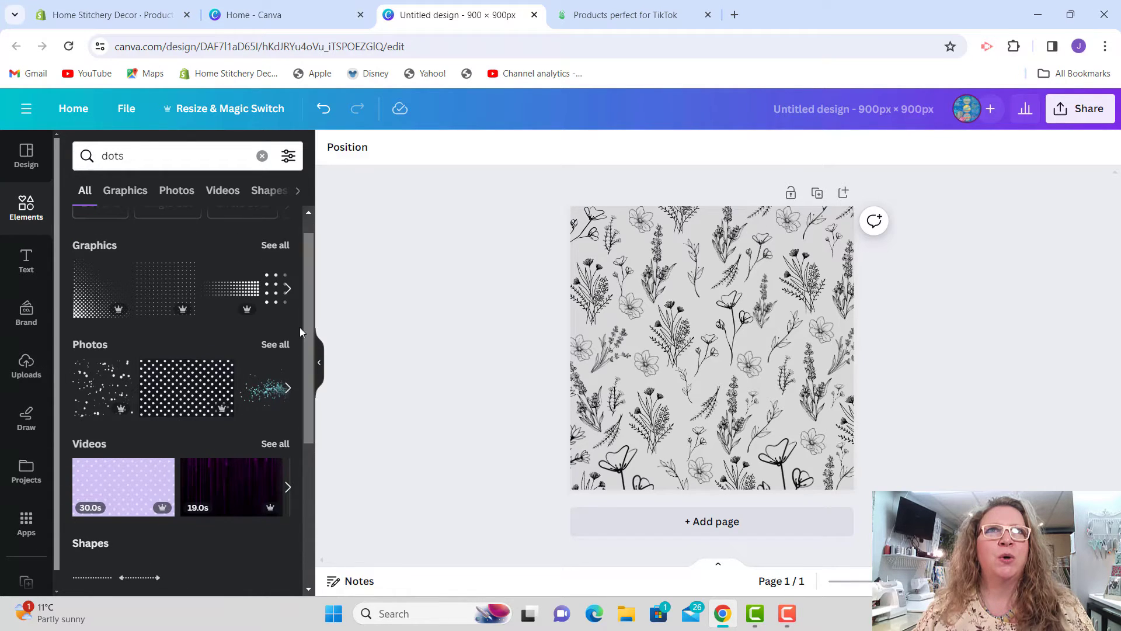
# Browse all dot graphics and add a scattered dots graphic to the page
pyautogui.click(270, 246)
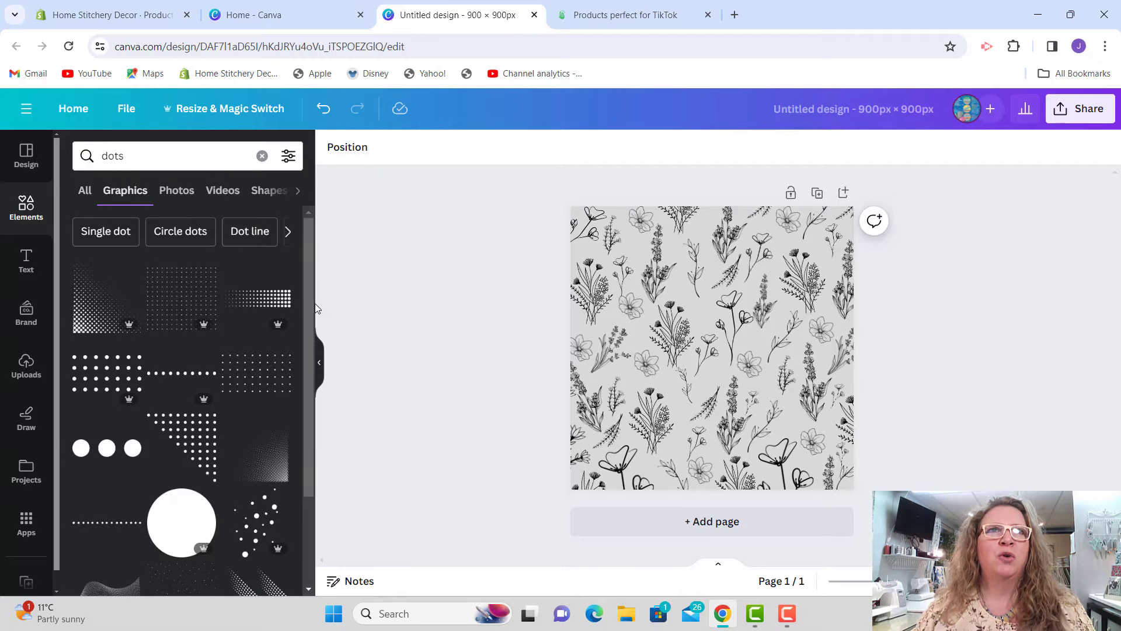
pyautogui.moveTo(311, 286); pyautogui.dragTo(310, 362)
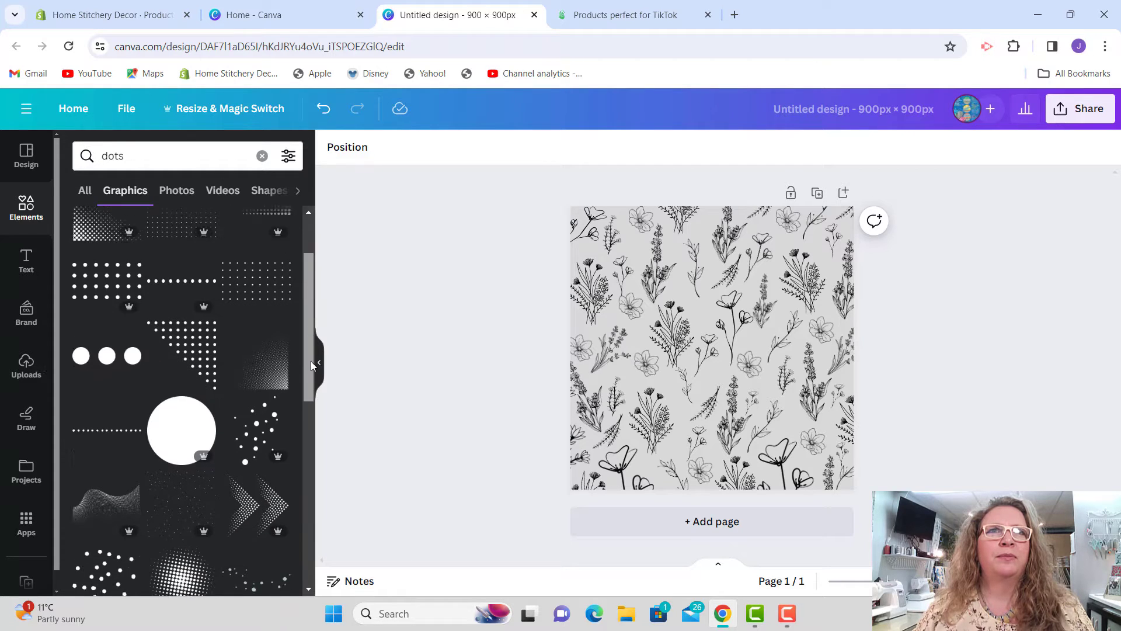
pyautogui.scroll(-2, 311, 362)
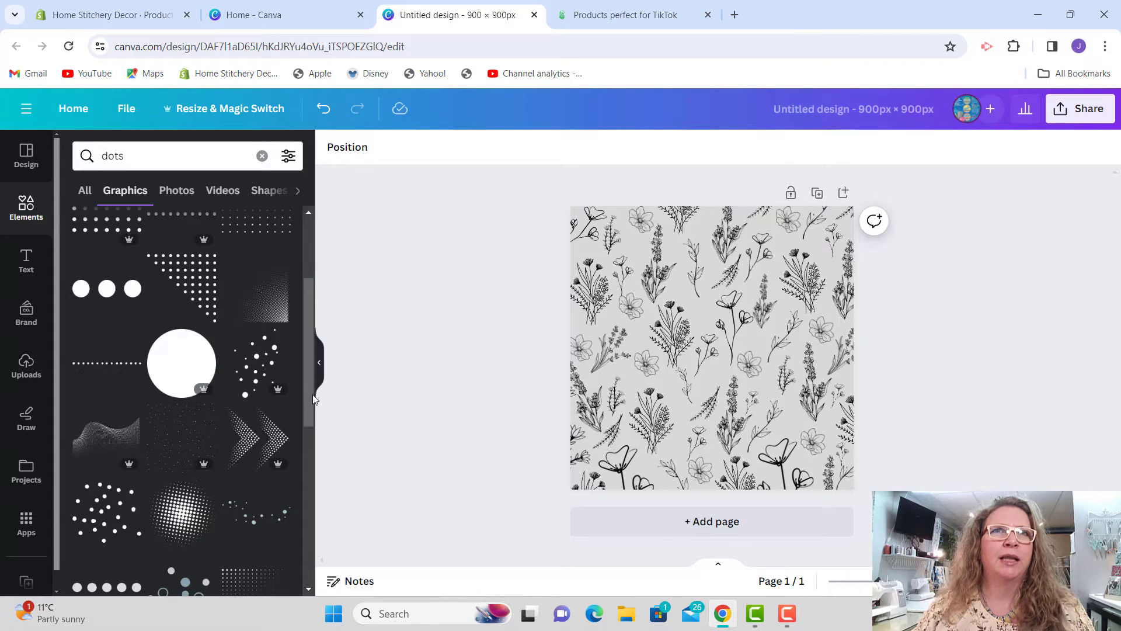
pyautogui.moveTo(308, 399); pyautogui.dragTo(314, 555)
pyautogui.scroll(-3, 314, 559)
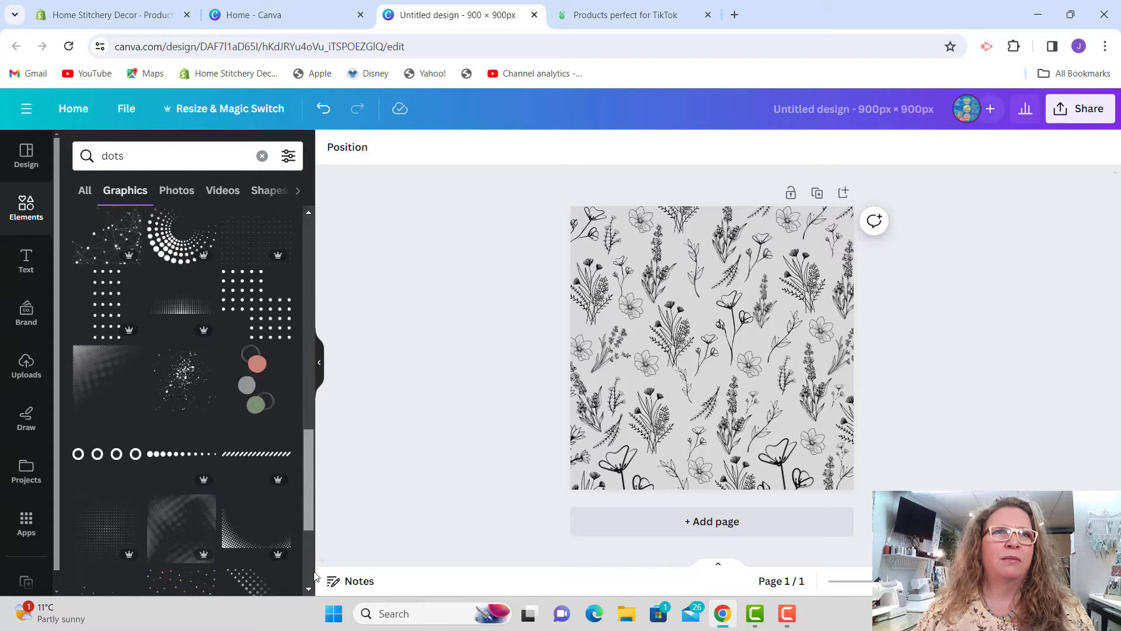
pyautogui.moveTo(316, 560); pyautogui.dragTo(303, 371)
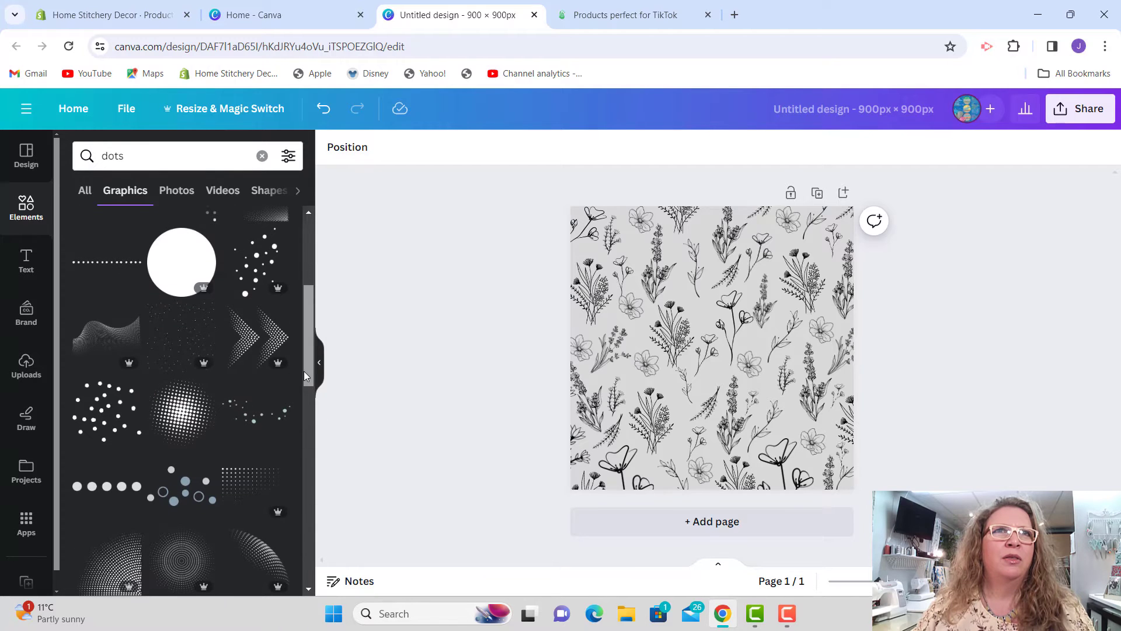
pyautogui.click(168, 326)
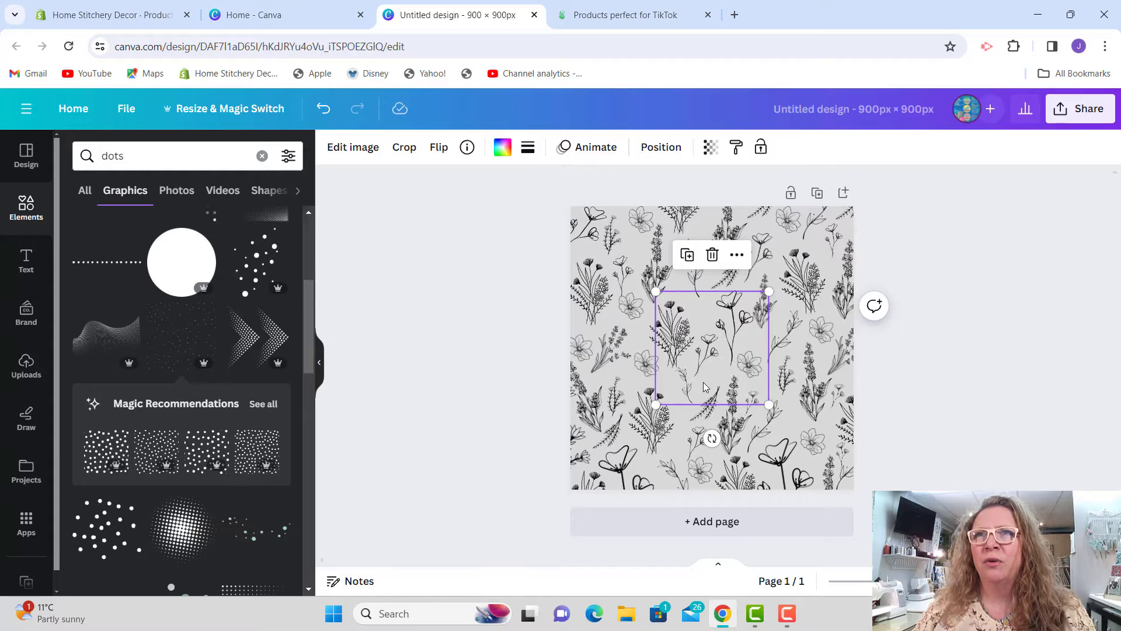
# Stretch the dots graphic over the whole page and set its transparency to 26
pyautogui.moveTo(682, 371); pyautogui.dragTo(617, 296)
pyautogui.moveTo(682, 318); pyautogui.dragTo(831, 522)
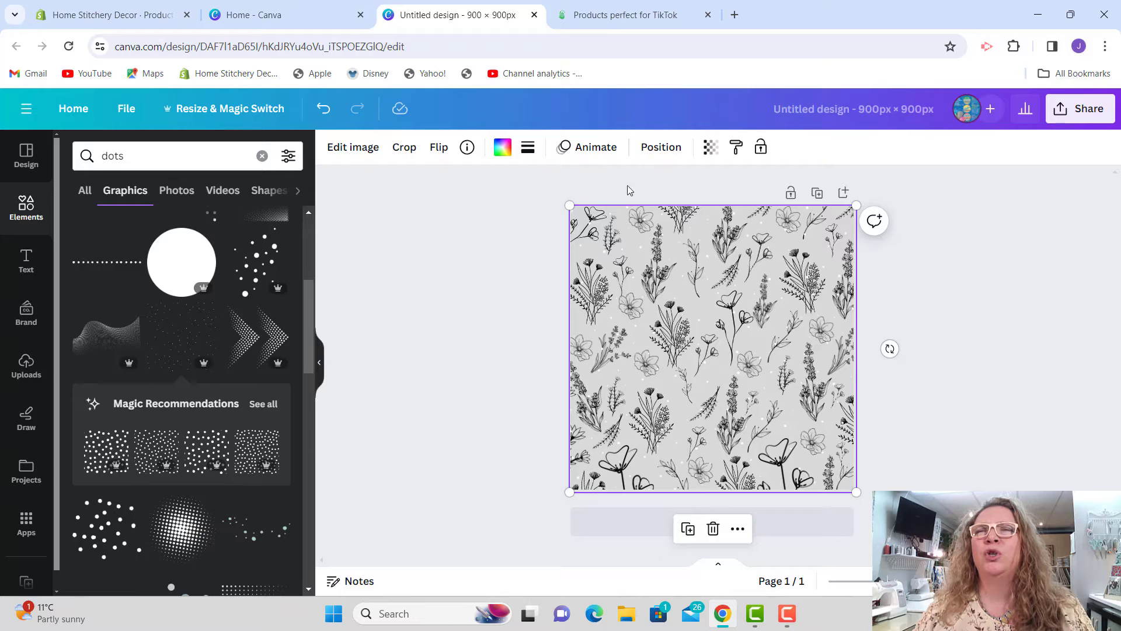
pyautogui.click(710, 147)
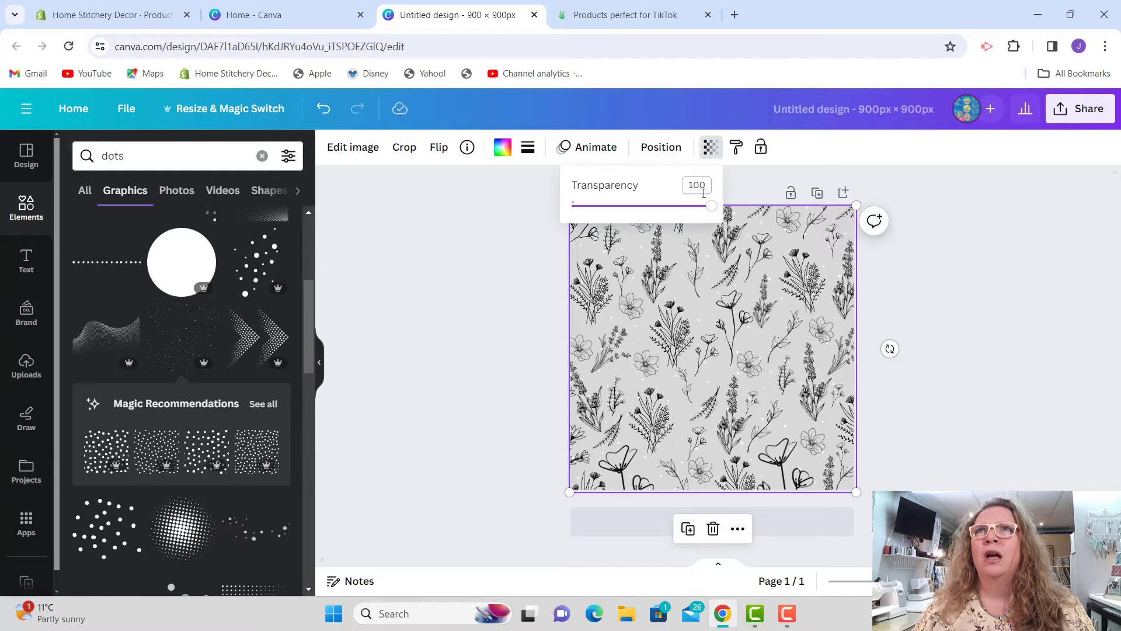
pyautogui.moveTo(711, 206); pyautogui.dragTo(609, 247)
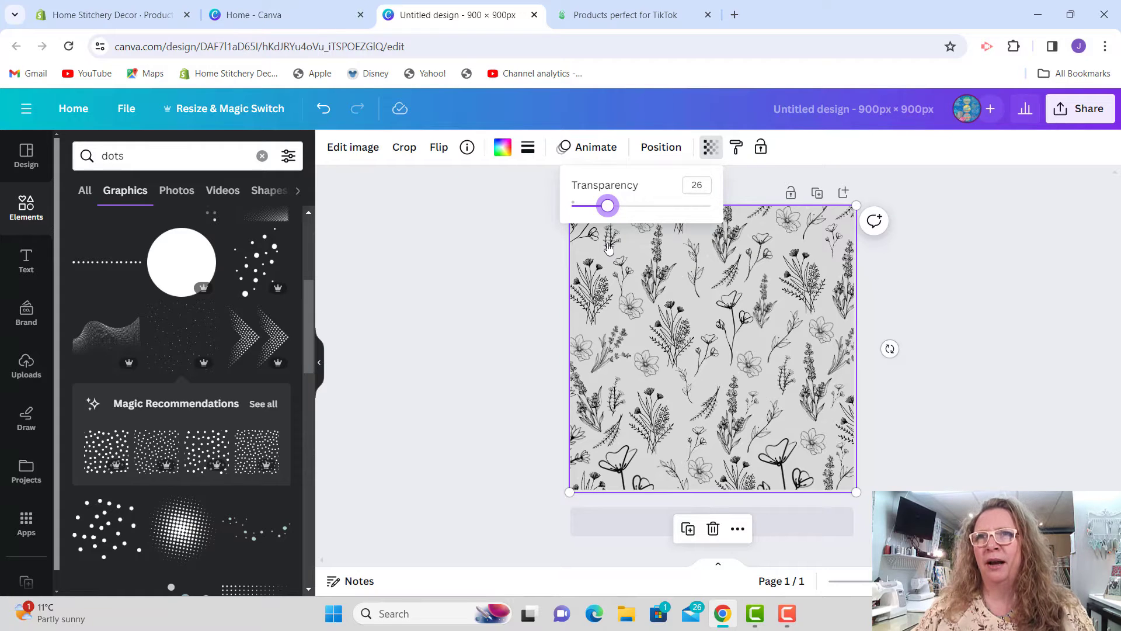
pyautogui.click(982, 355)
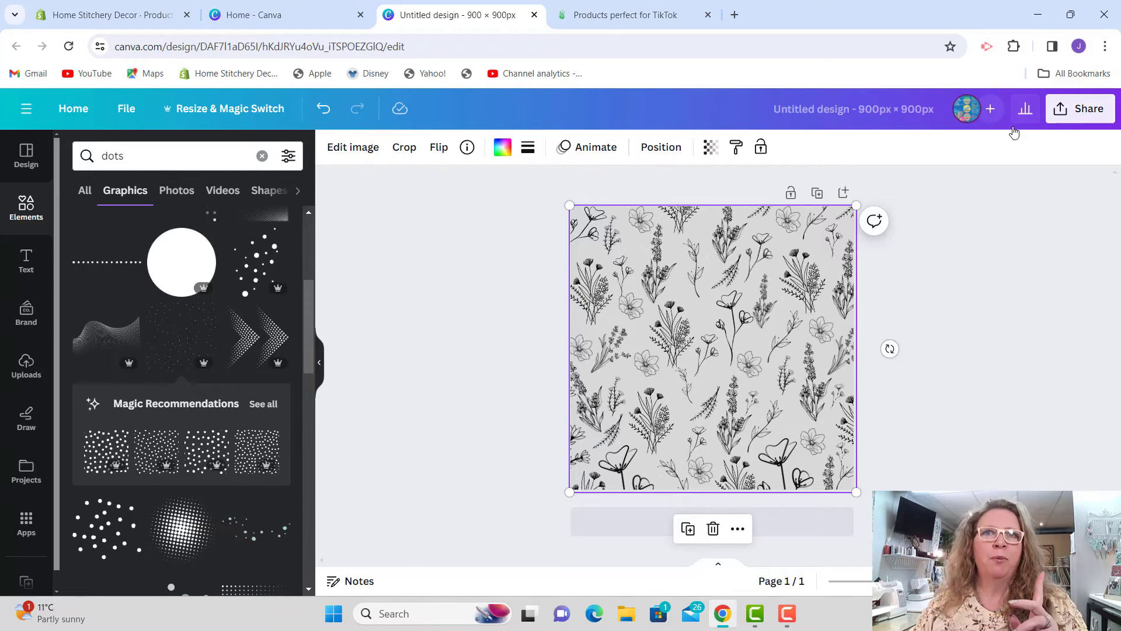
# Download the floral pattern design as an SVG file via Share > Download
pyautogui.click(1086, 104)
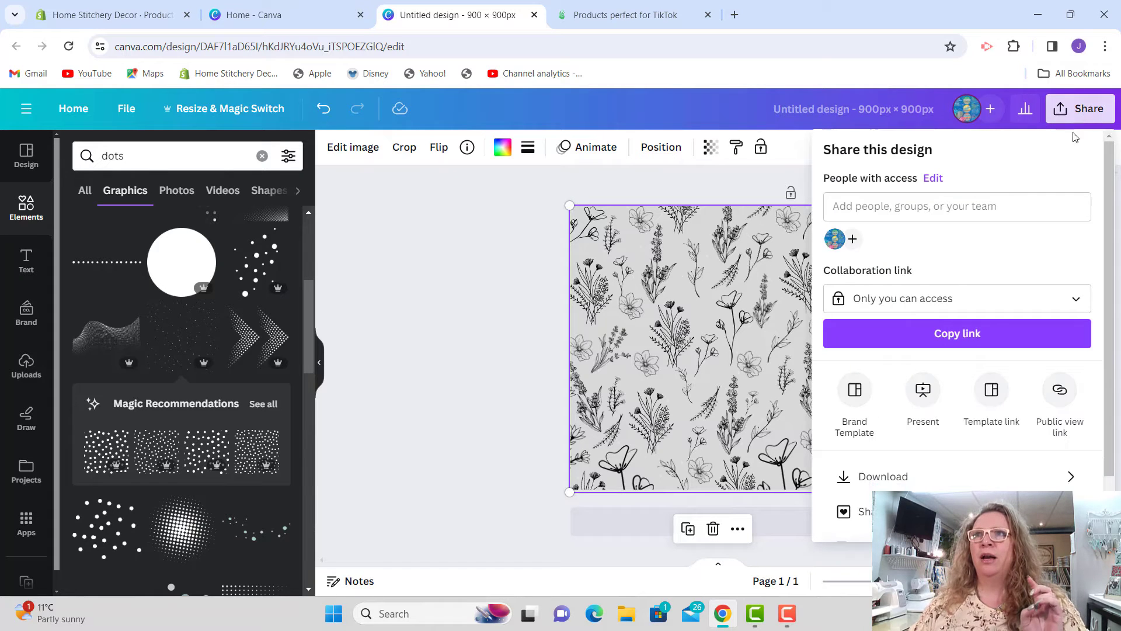
pyautogui.click(932, 470)
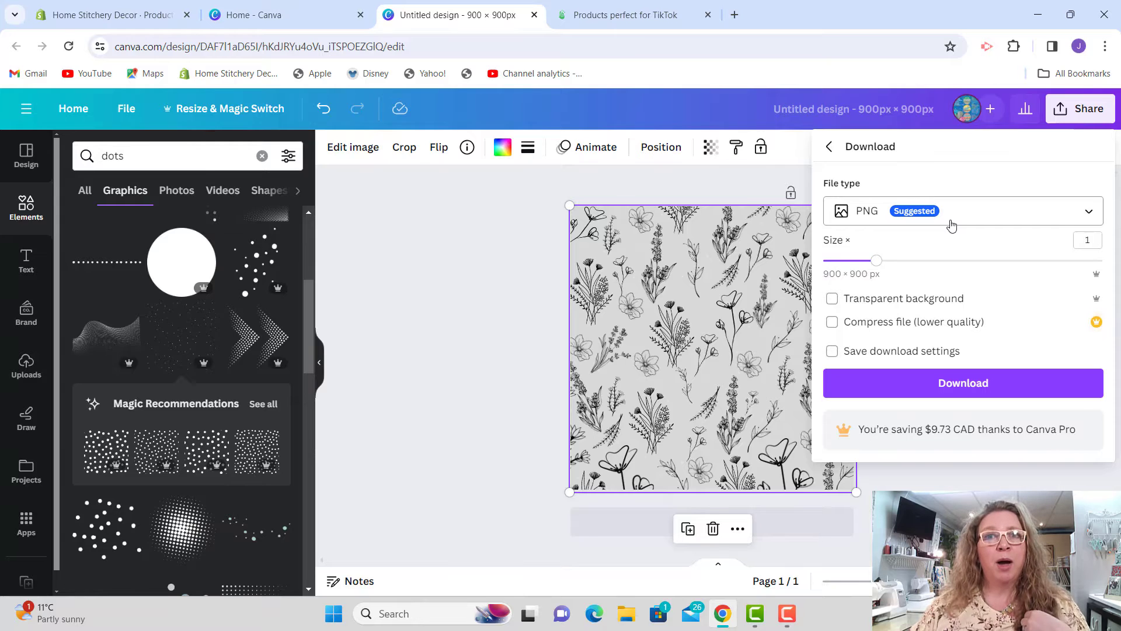
pyautogui.click(970, 215)
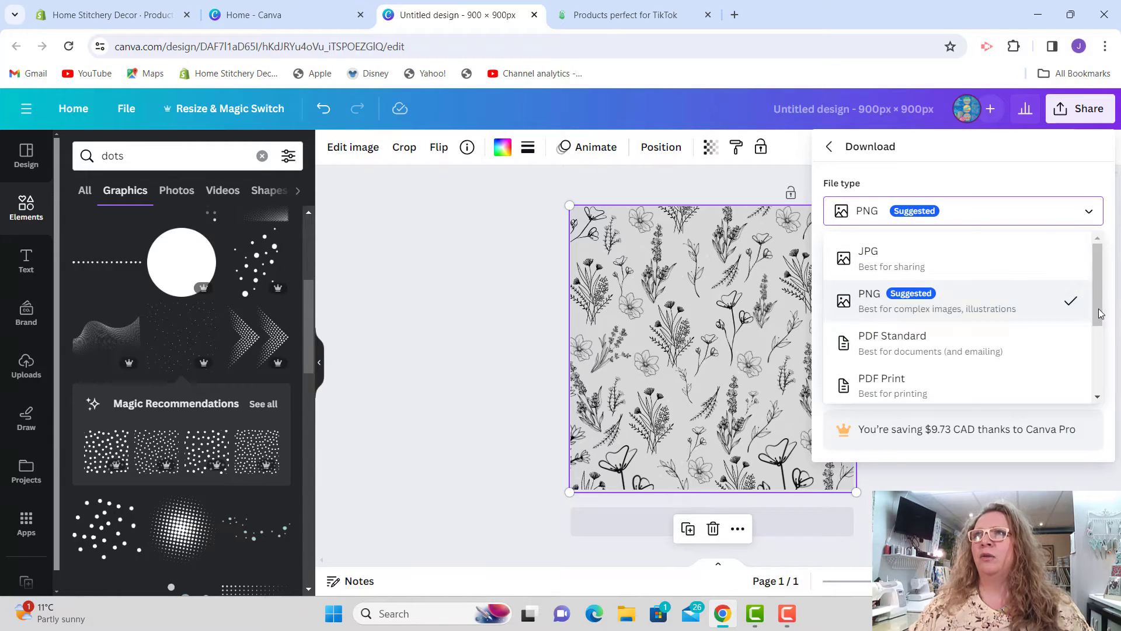
pyautogui.scroll(-2, 1100, 314)
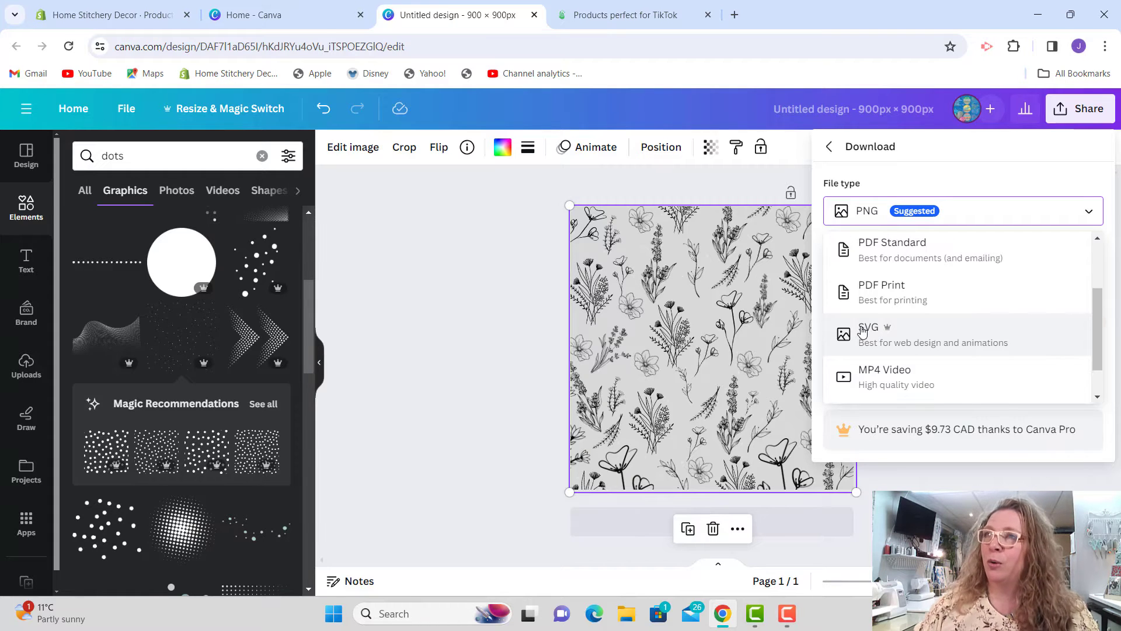
pyautogui.click(862, 330)
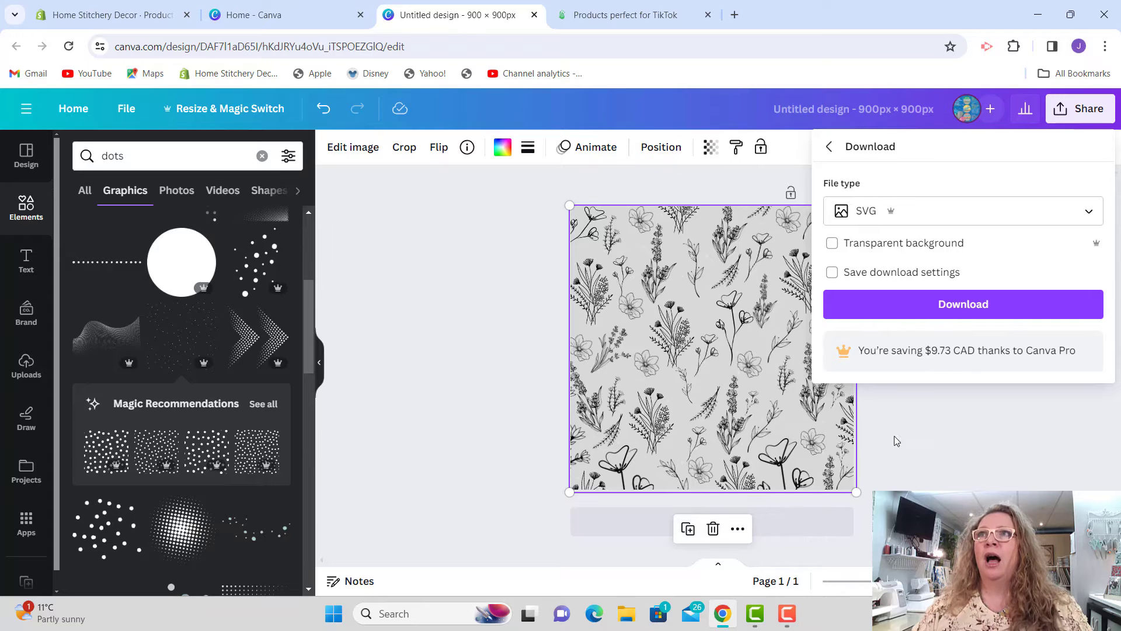
pyautogui.click(872, 308)
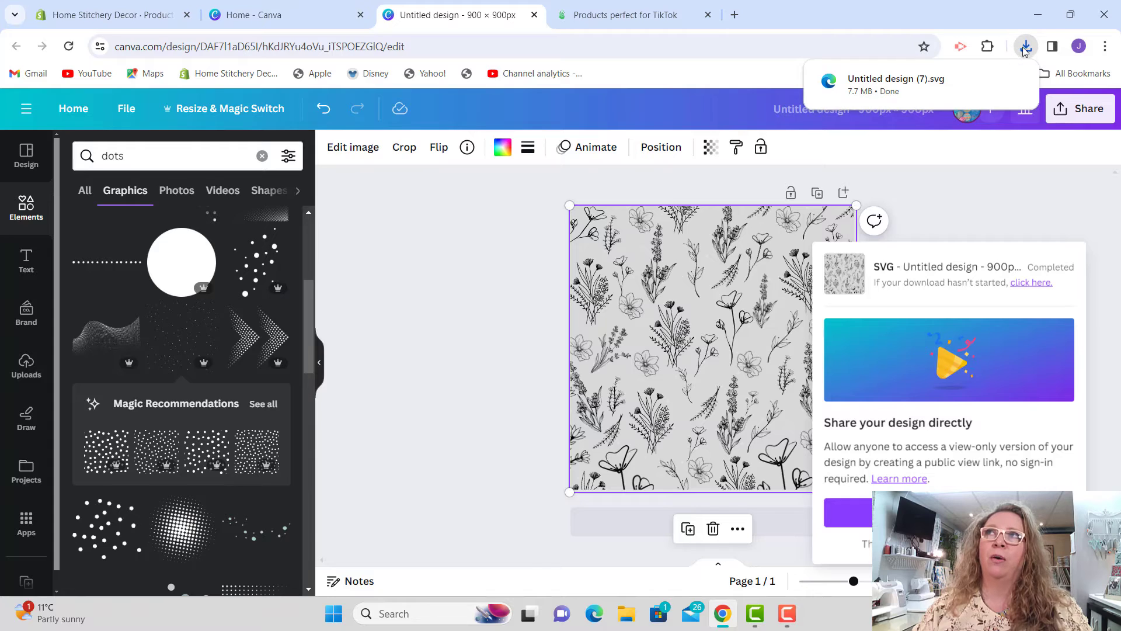
pyautogui.moveTo(911, 94)
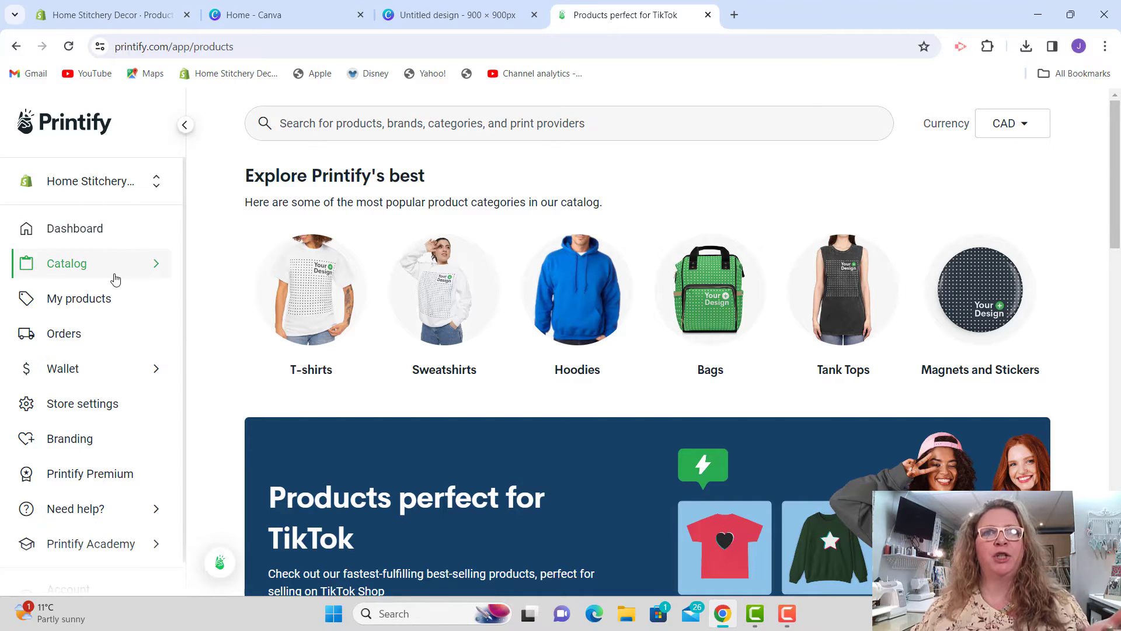
# Search Printify's catalog for 'shower' and start designing the MWW On Demand Shower Curtains
pyautogui.click(367, 121)
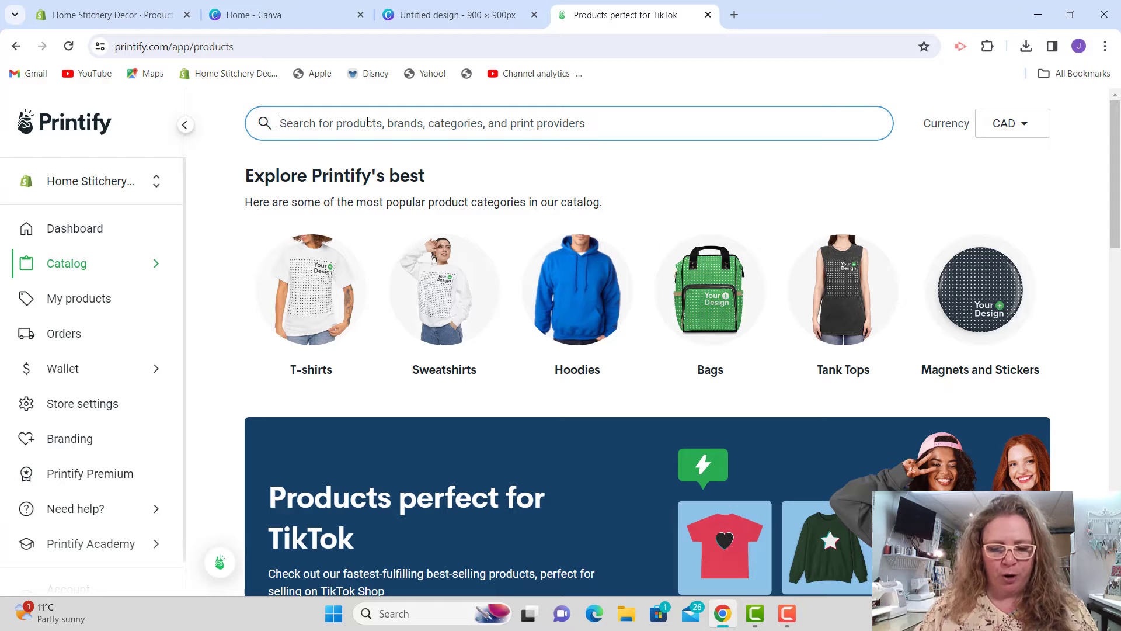
pyautogui.write('shower')
pyautogui.press('Return')
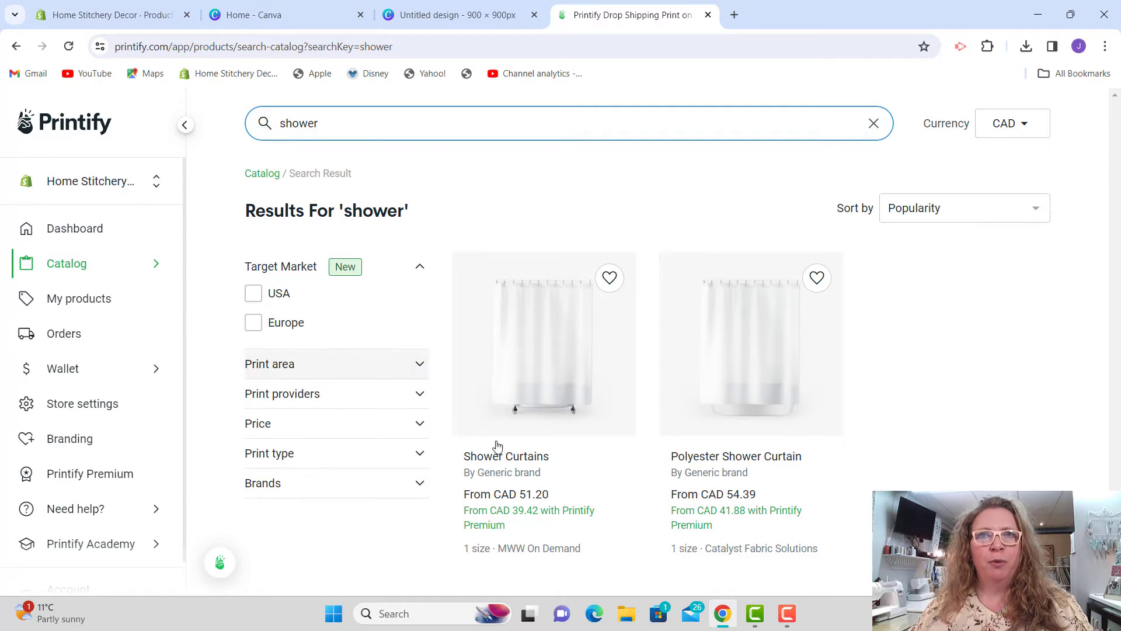
pyautogui.click(525, 559)
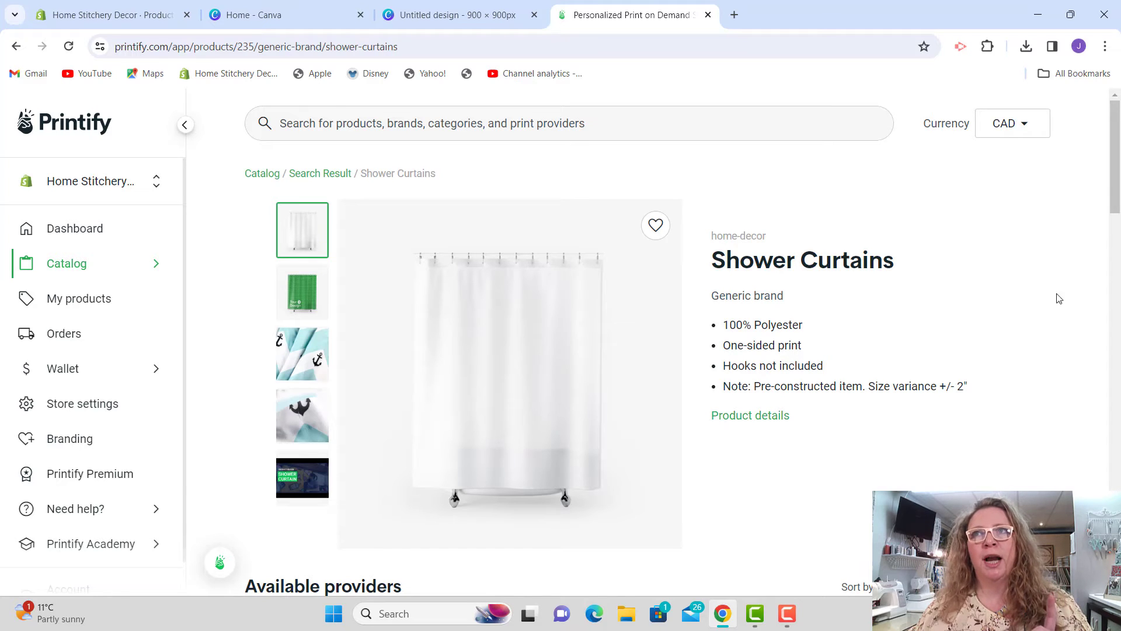
pyautogui.moveTo(1115, 217); pyautogui.dragTo(1108, 287)
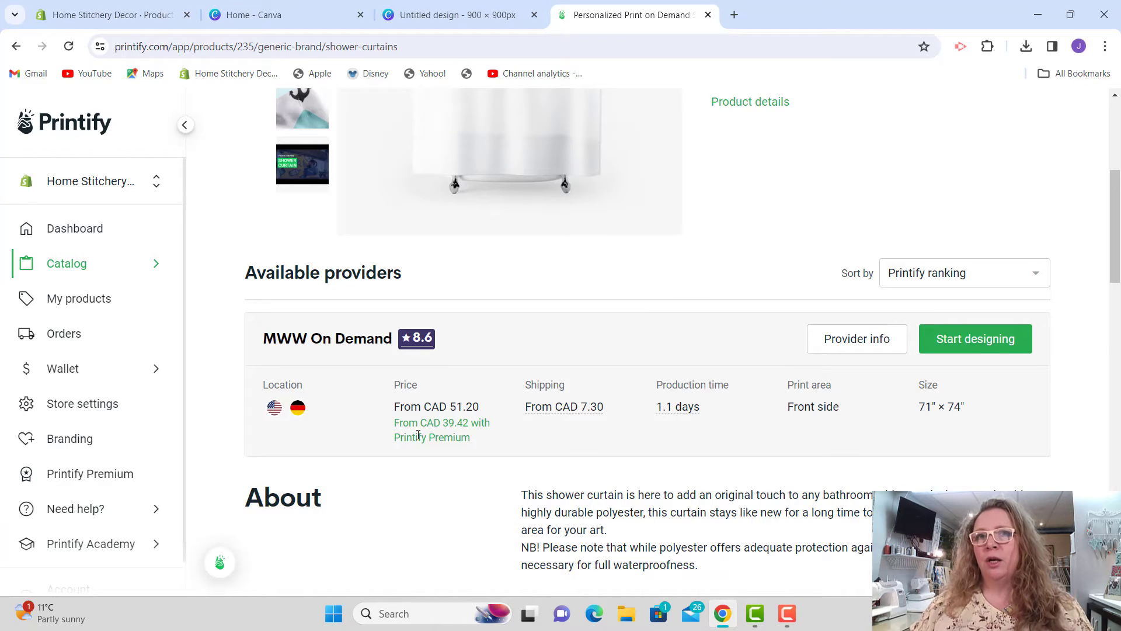
pyautogui.click(963, 345)
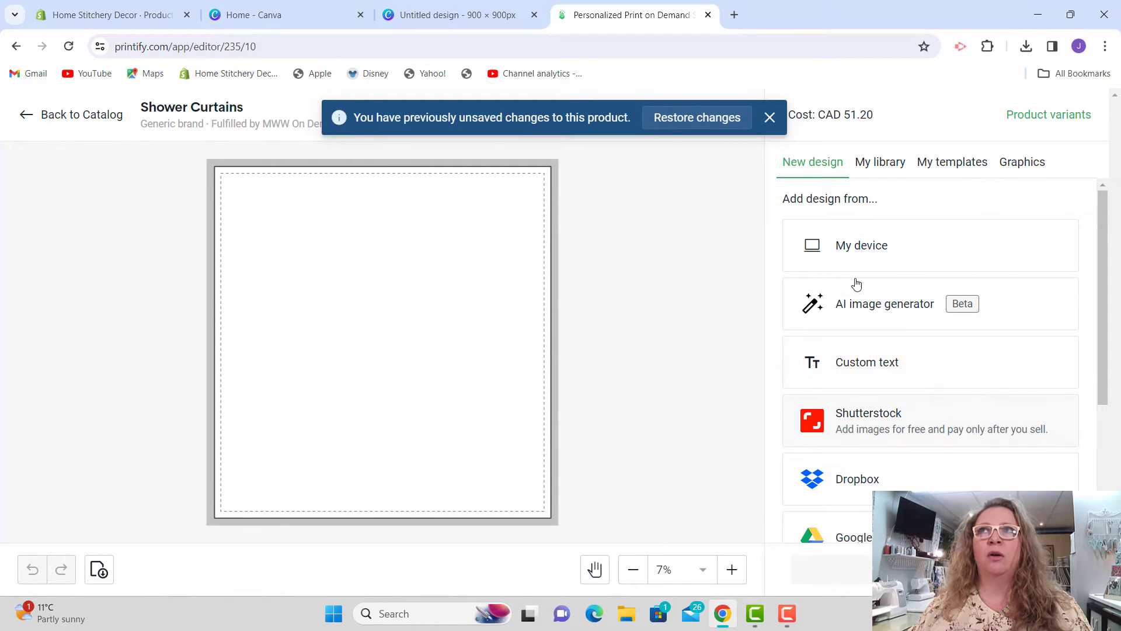
# Upload Untitled design (7).svg from the computer onto the shower curtain print area
pyautogui.click(872, 244)
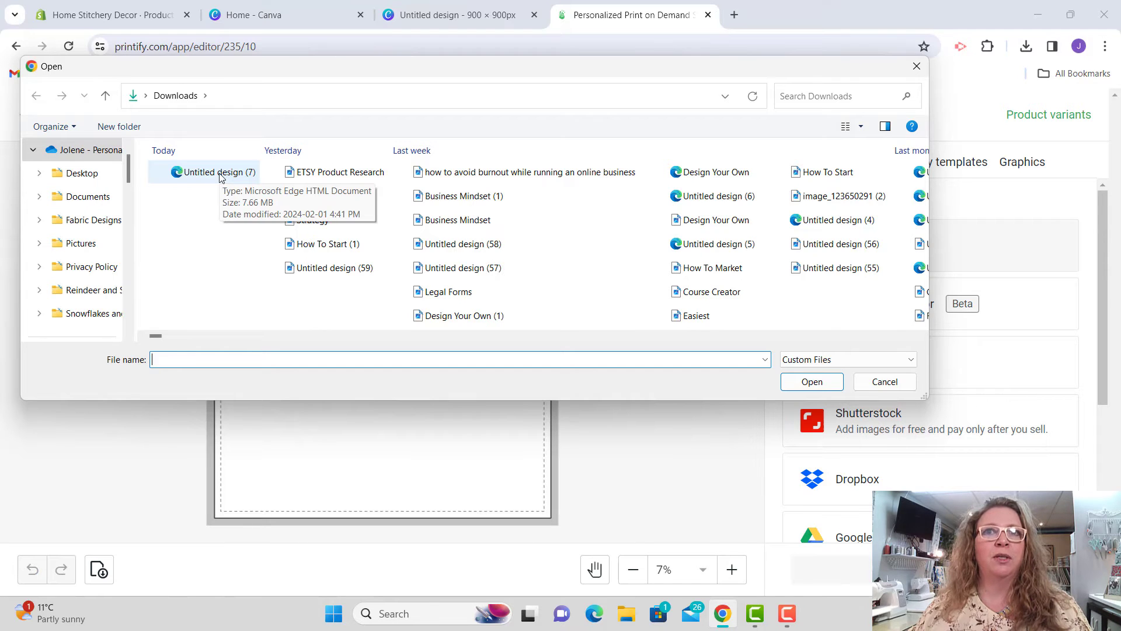
pyautogui.click(220, 173)
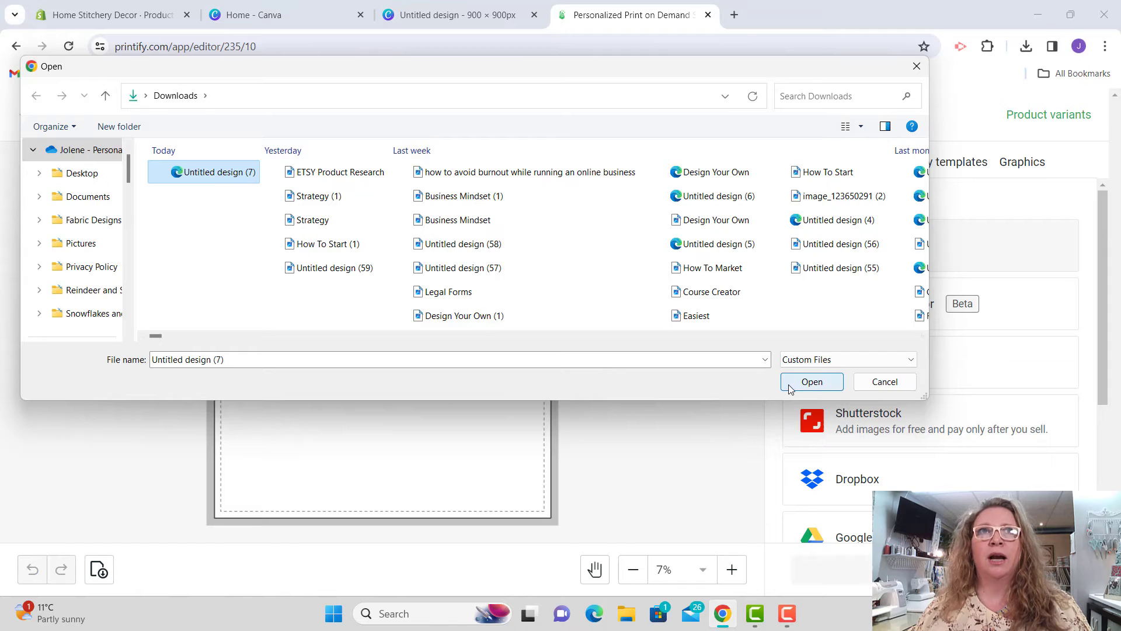
pyautogui.click(812, 383)
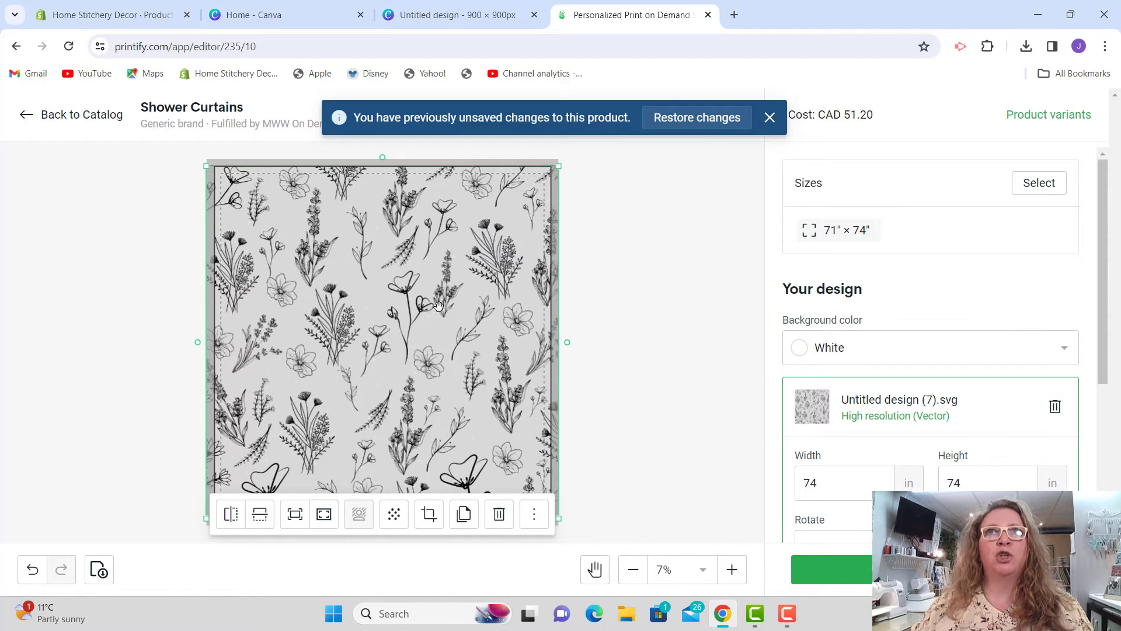
# Enlarge the floral SVG to 77 × 77 in, slightly past the 71" × 74" print area
pyautogui.moveTo(560, 165); pyautogui.dragTo(565, 158)
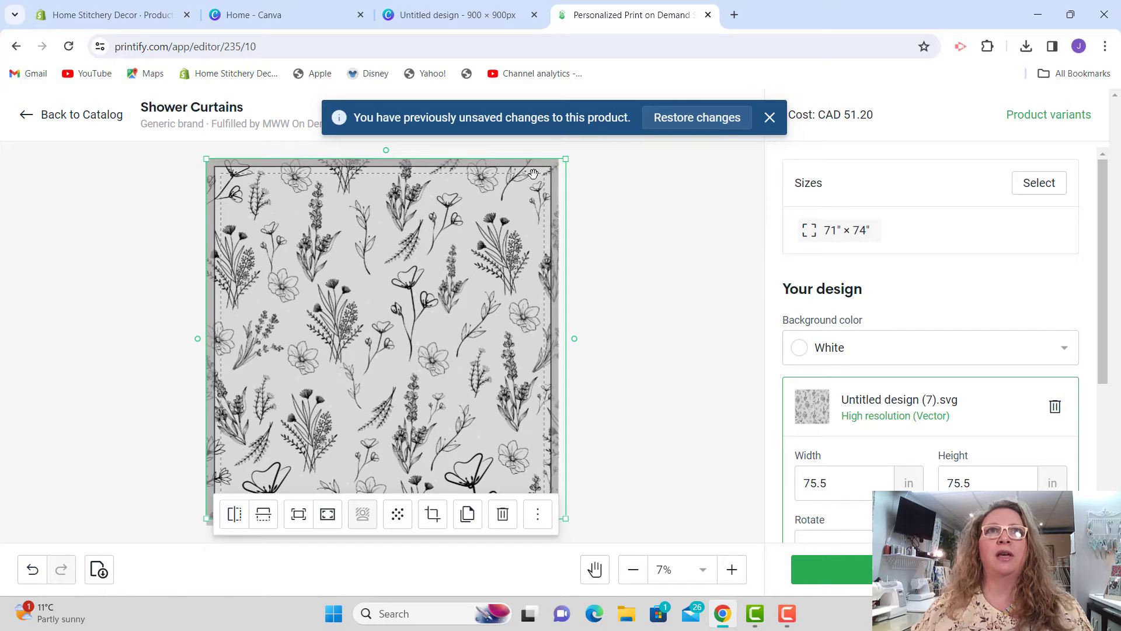
pyautogui.moveTo(206, 518); pyautogui.dragTo(201, 524)
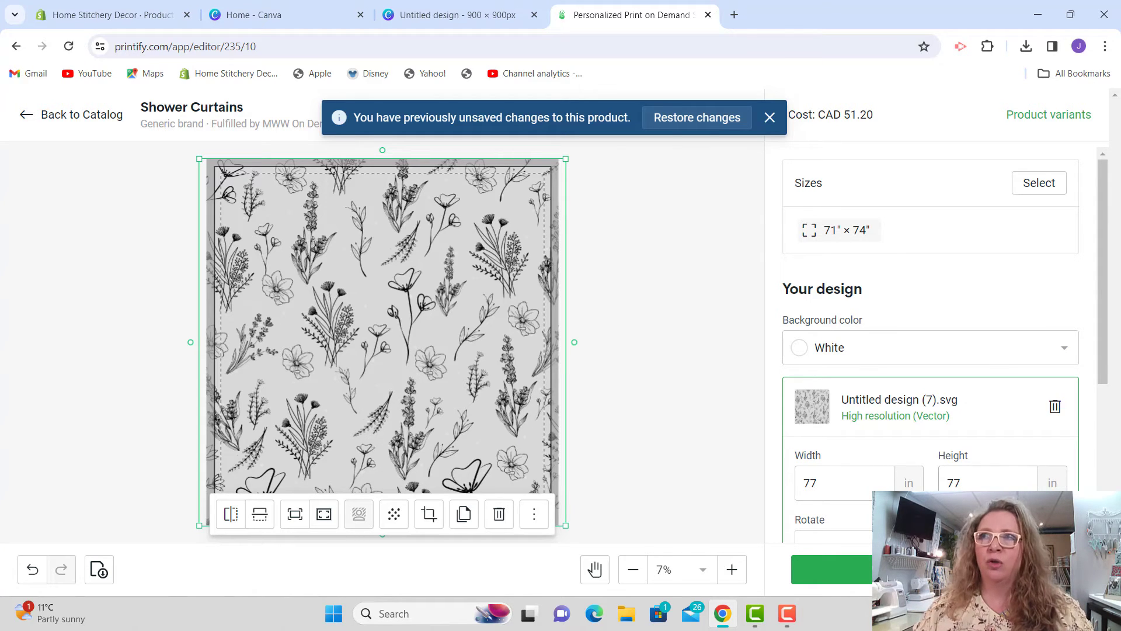
# Review the curtain's design settings and save the product to reach its details page
pyautogui.moveTo(1103, 374); pyautogui.dragTo(1117, 524)
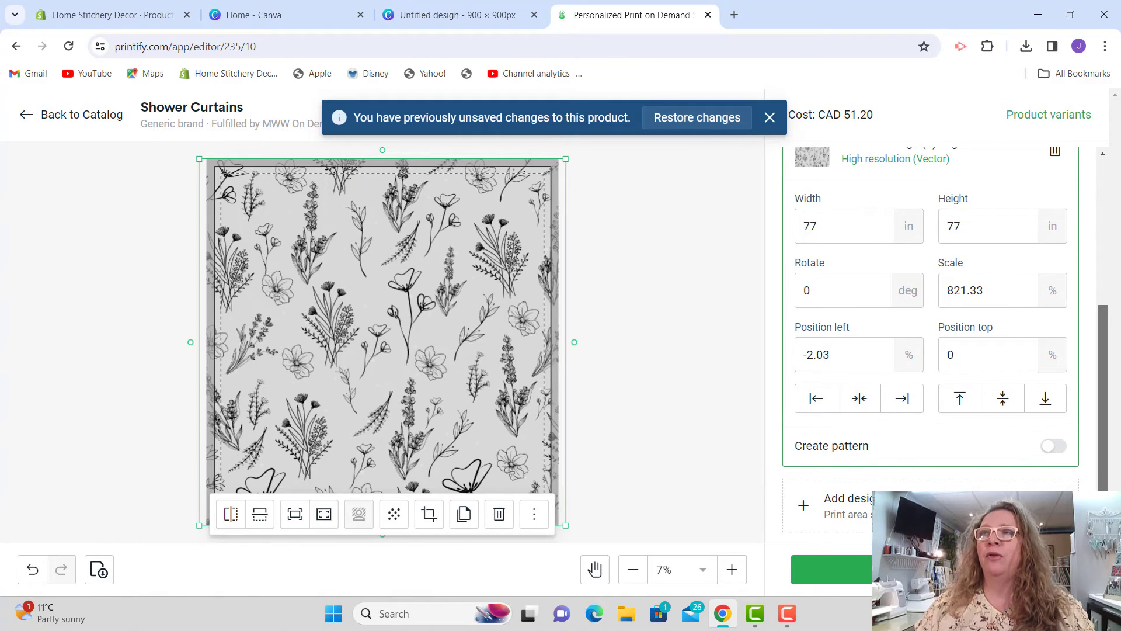
pyautogui.scroll(5, 1046, 338)
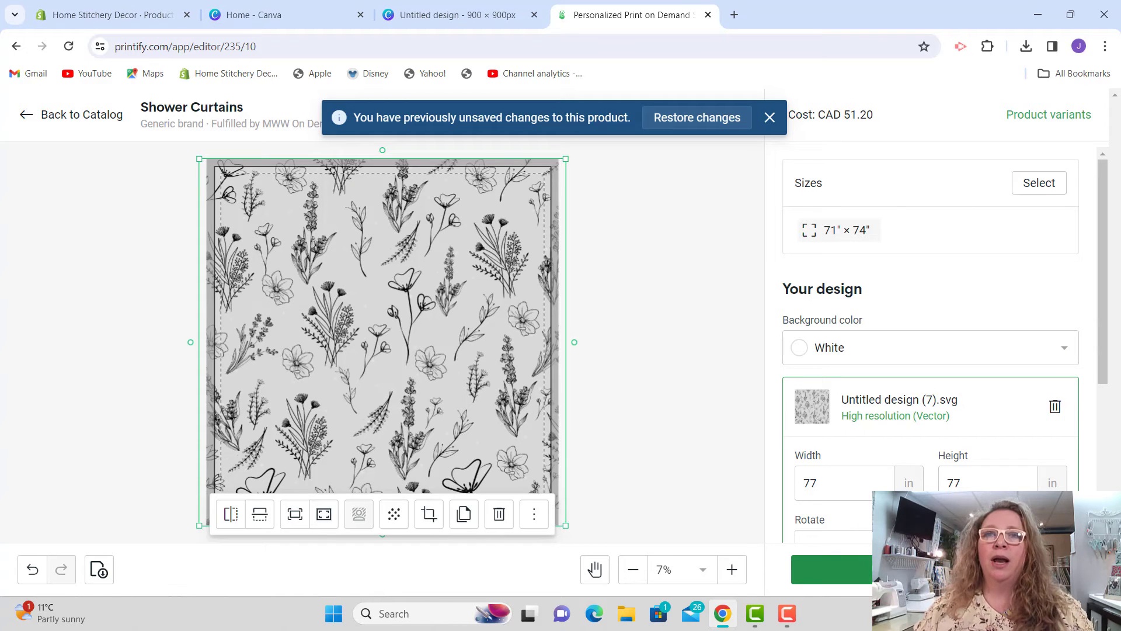
pyautogui.click(832, 569)
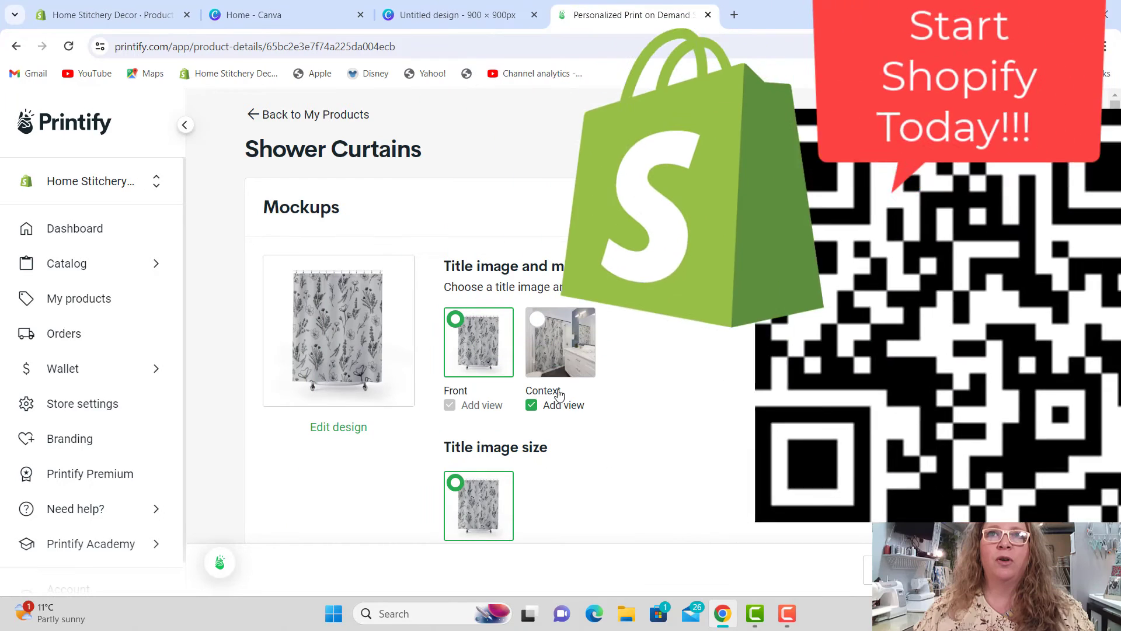
# Make the bathroom Context mockup the product's title image
pyautogui.click(547, 350)
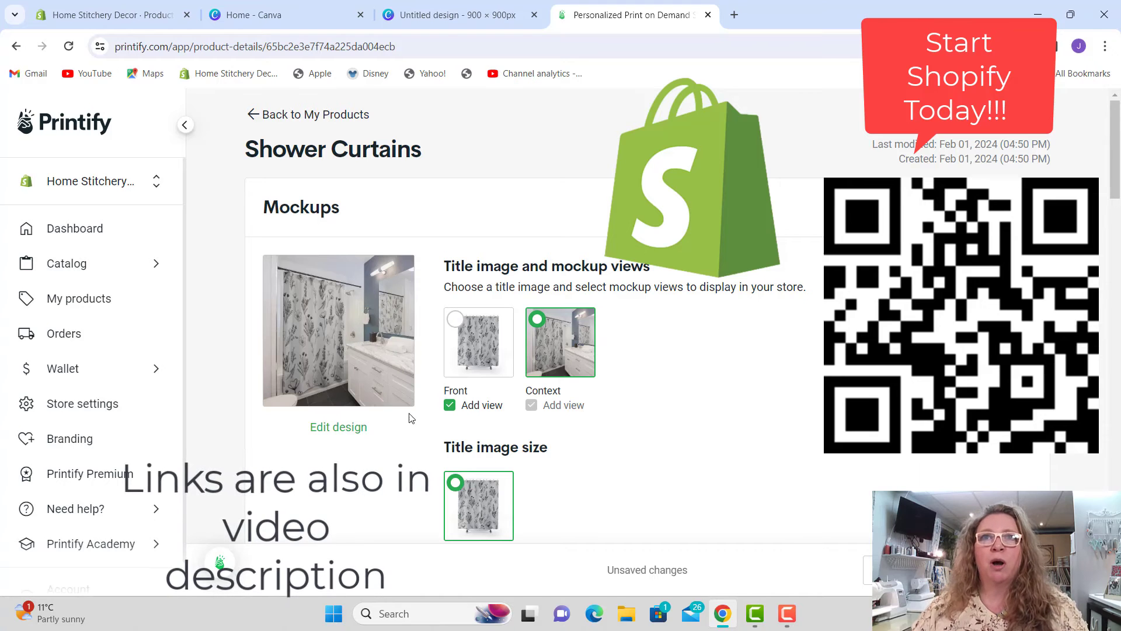
pyautogui.moveTo(1117, 215); pyautogui.dragTo(1118, 298)
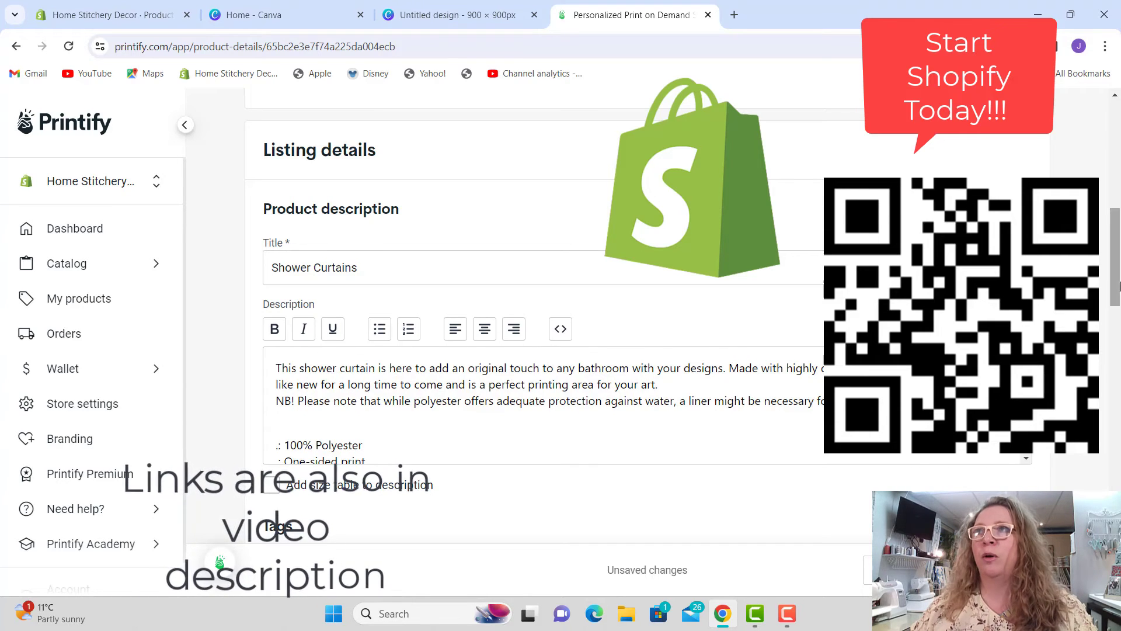
pyautogui.moveTo(1119, 277)
pyautogui.mouseDown()
pyautogui.moveTo(1119, 317)
pyautogui.moveTo(1119, 269)
pyautogui.mouseUp()
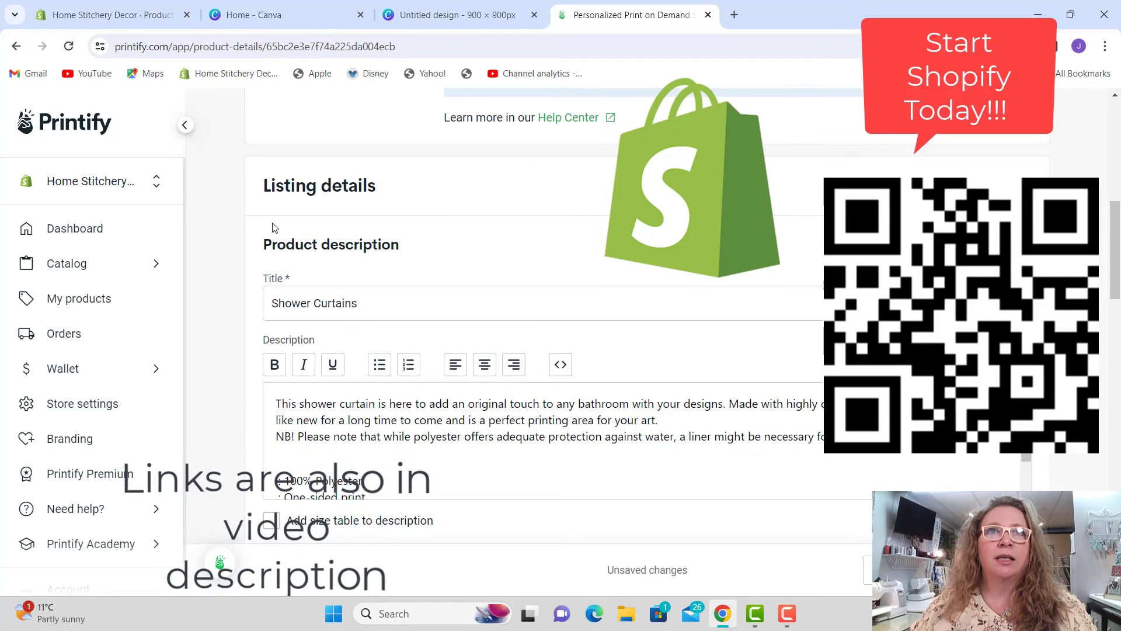
# Enable Add size table to description in the Listing details
pyautogui.click(279, 524)
pyautogui.moveTo(1119, 259); pyautogui.dragTo(1119, 303)
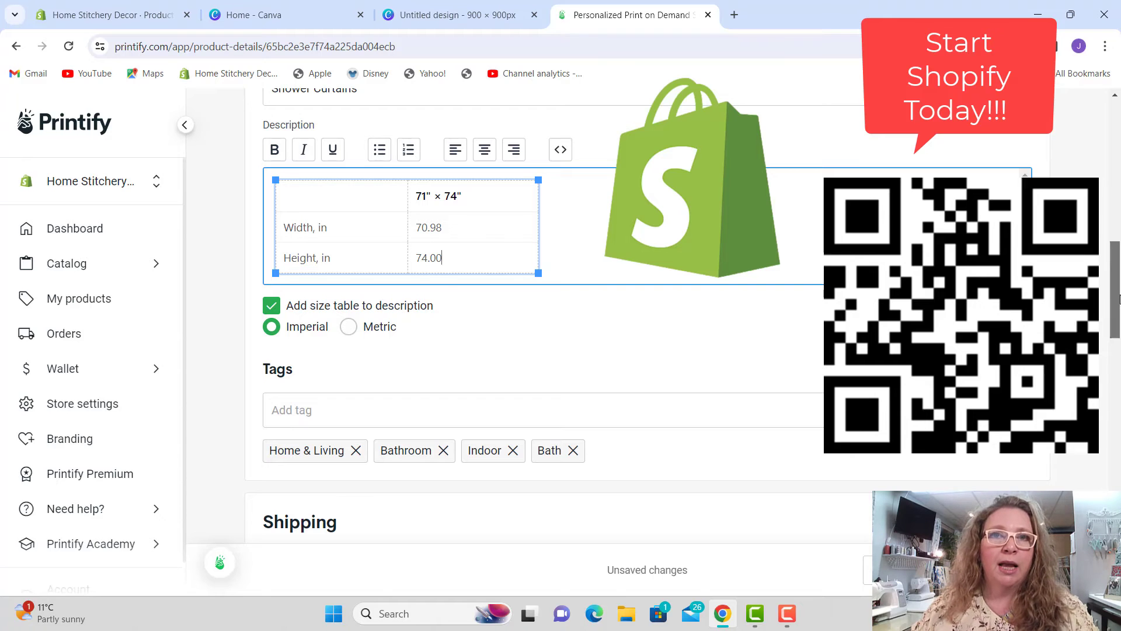
pyautogui.moveTo(1119, 299); pyautogui.dragTo(1119, 421)
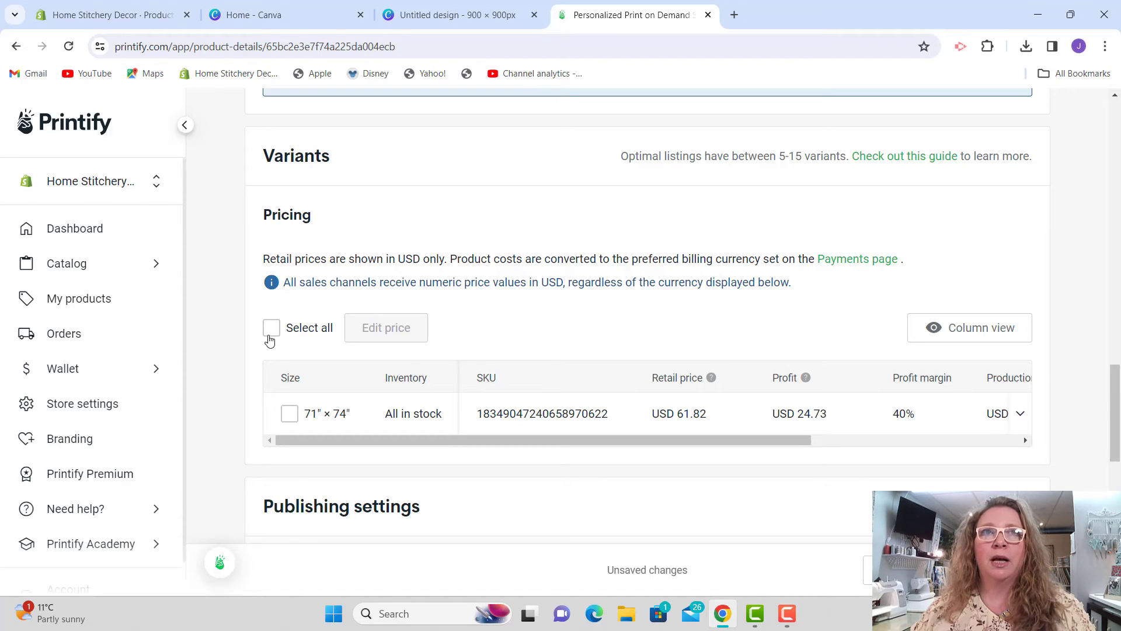
# Change the 71" × 74" variant's retail price to USD 65.00
pyautogui.click(289, 415)
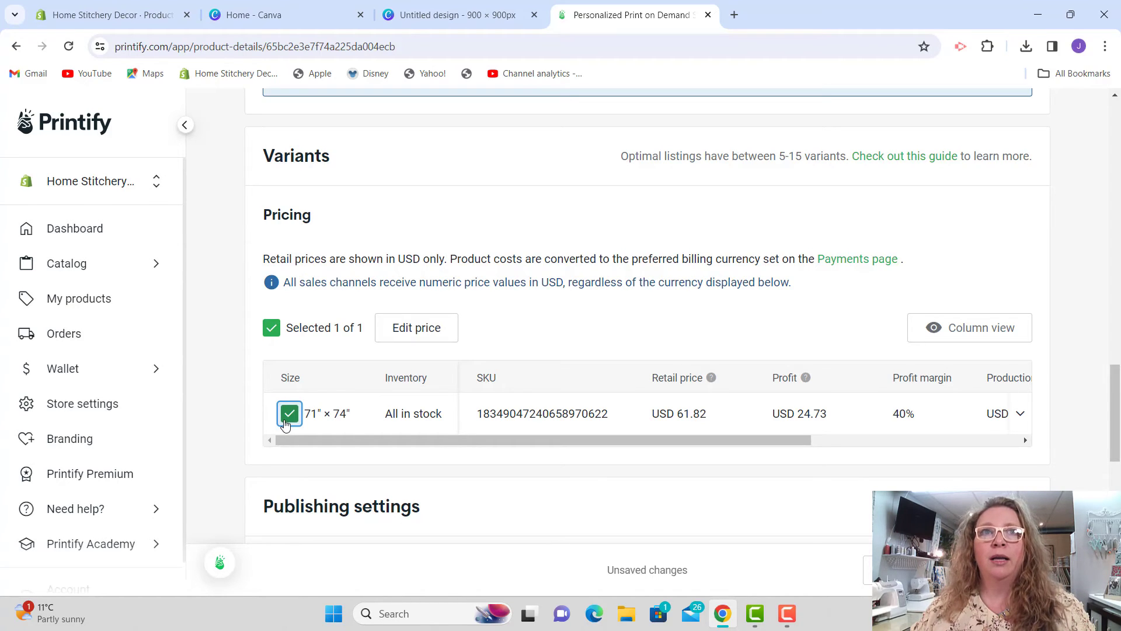
pyautogui.click(415, 328)
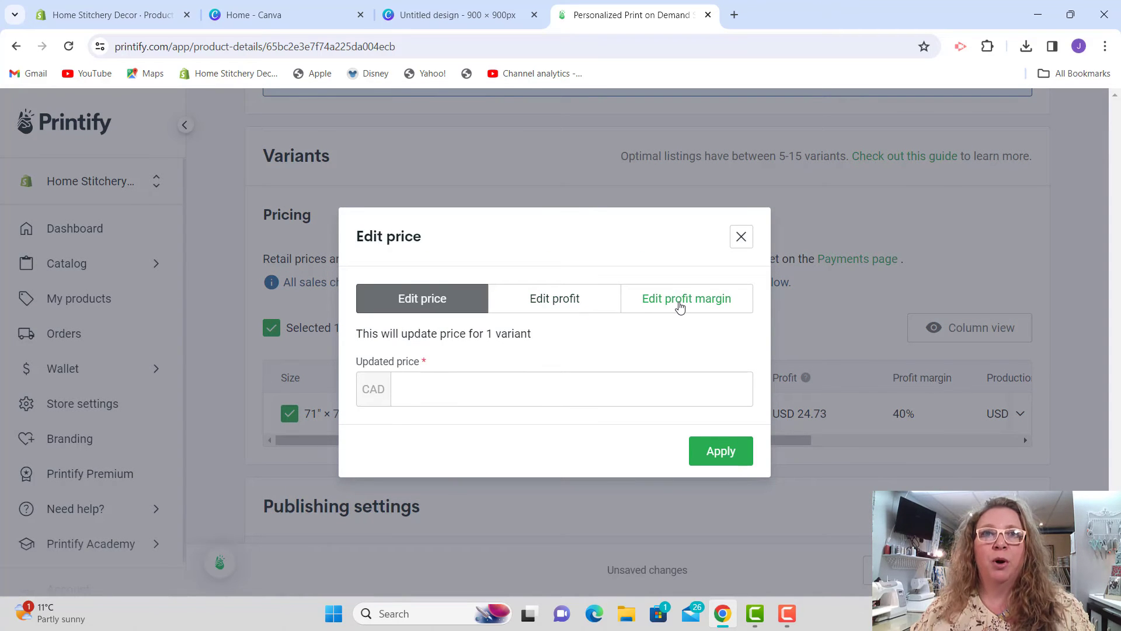
pyautogui.click(455, 403)
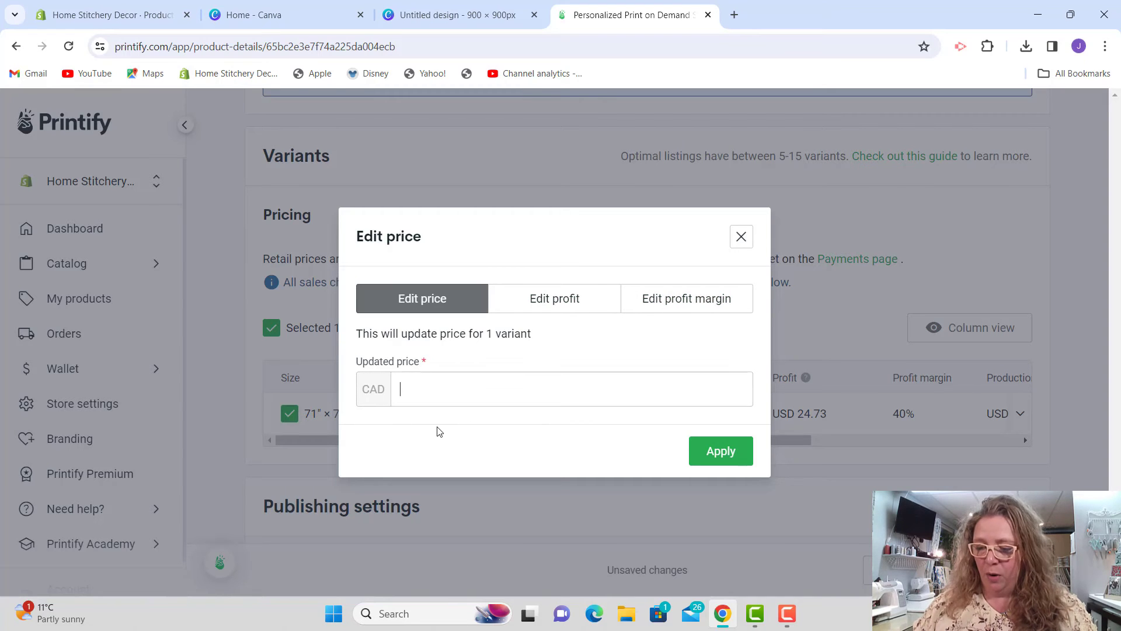
pyautogui.write('65')
pyautogui.click(727, 459)
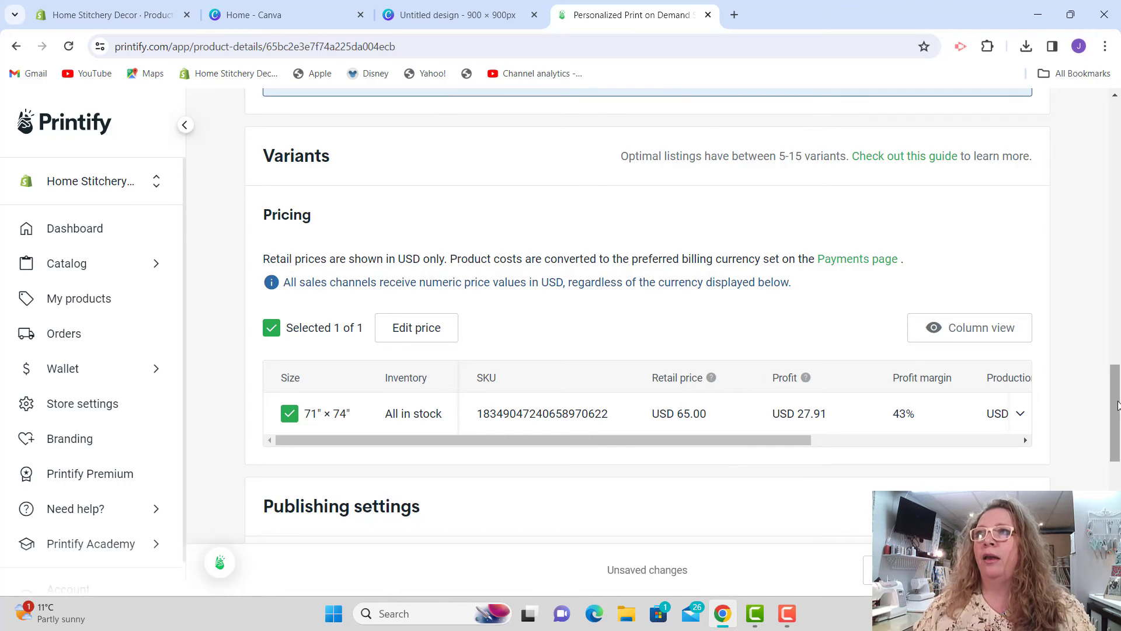
pyautogui.moveTo(1117, 399); pyautogui.dragTo(1118, 465)
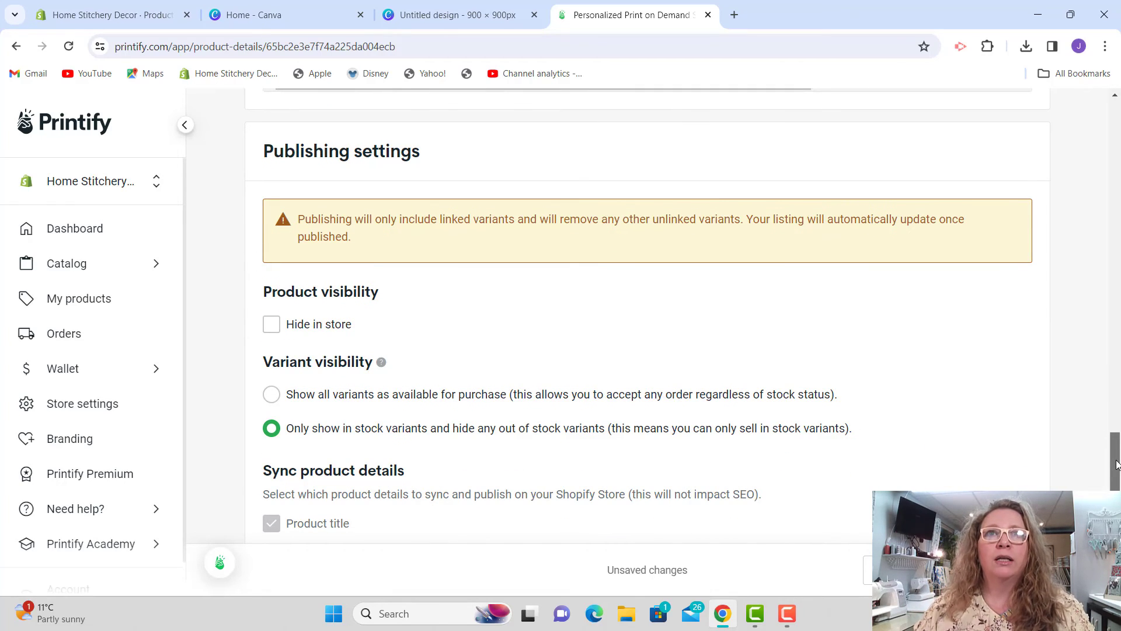
# Set the Front mockup as the title image and enlarge the main mockup preview
pyautogui.moveTo(1117, 464); pyautogui.dragTo(1117, 467)
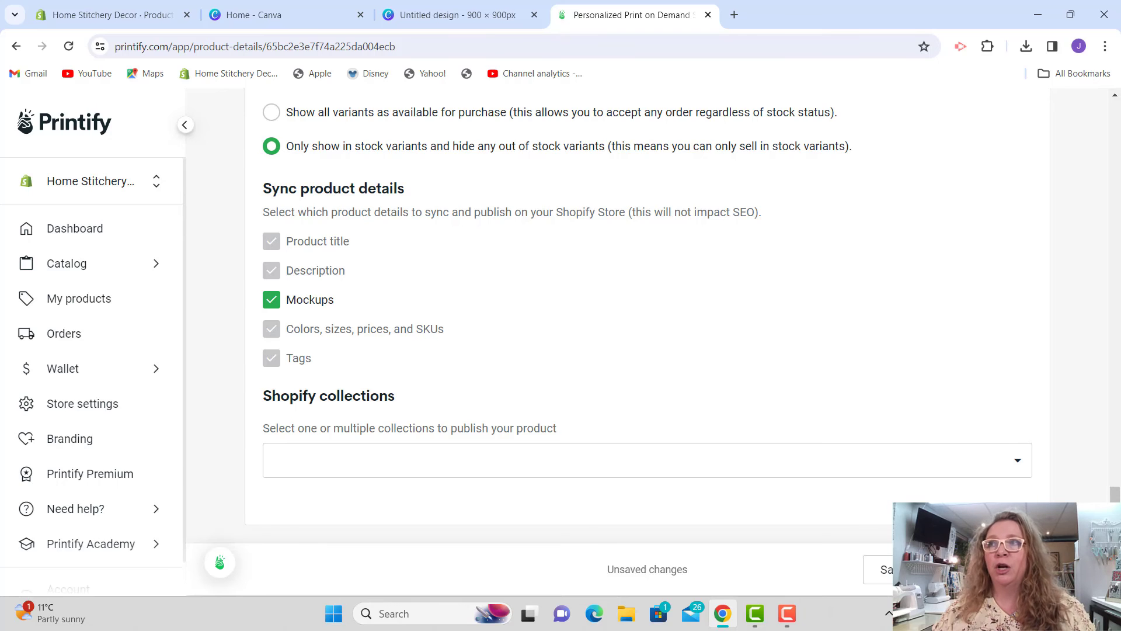
pyautogui.scroll(15, 1088, 405)
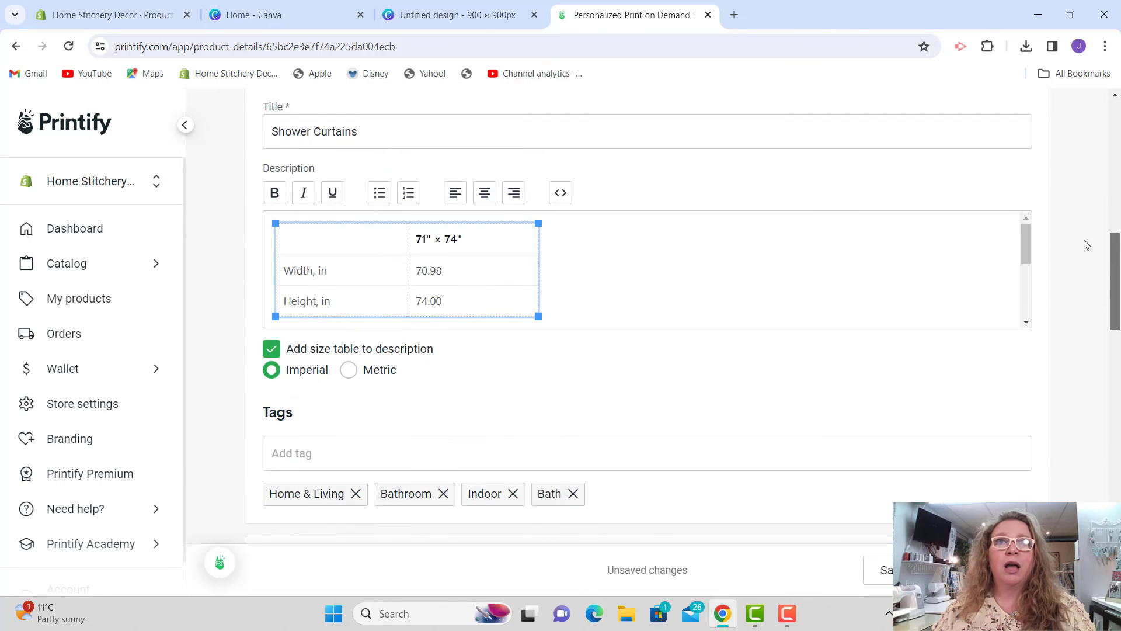
pyautogui.scroll(5, 1097, 197)
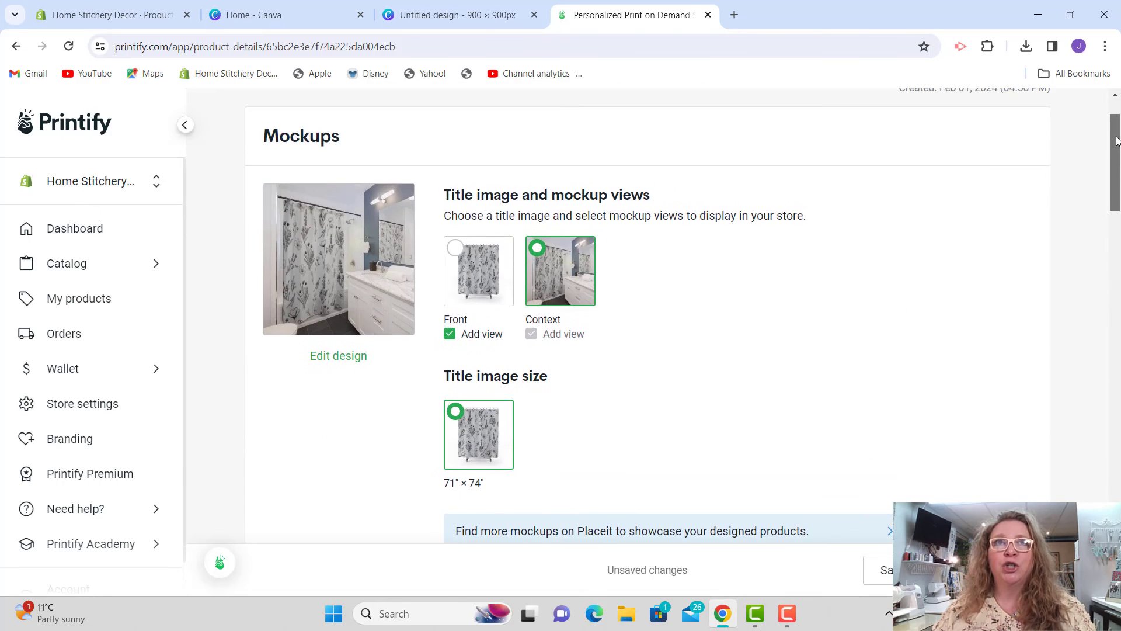
pyautogui.click(482, 284)
pyautogui.click(329, 289)
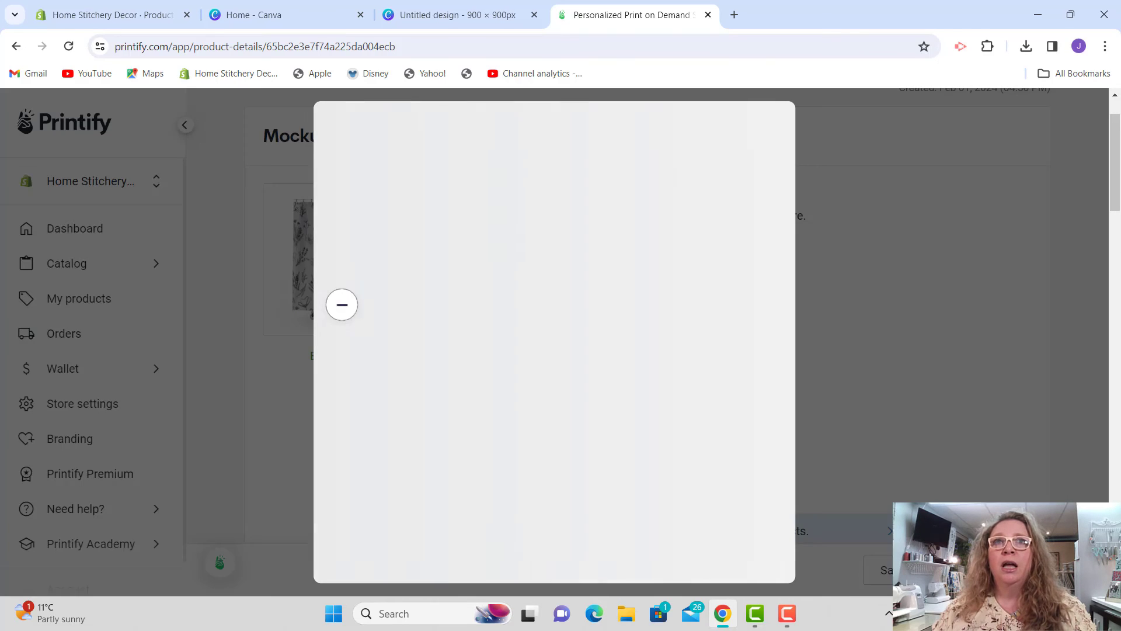